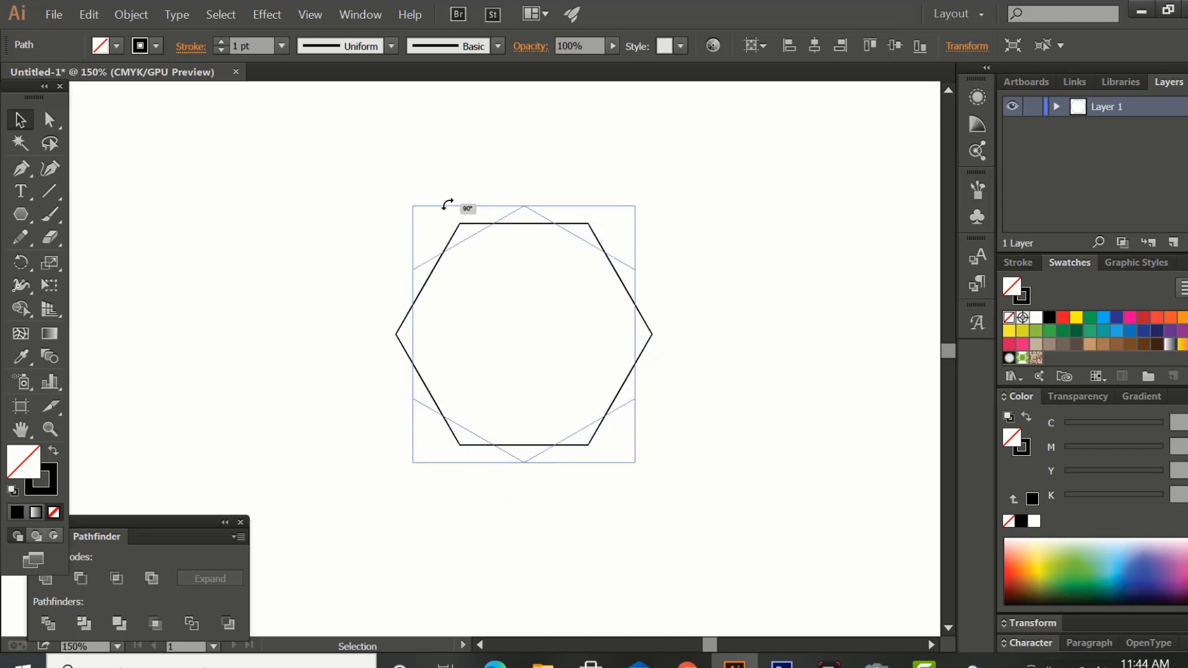
Reposition the rotated hexagon slightly and draw a straight line along its upper-right edge, extending well past both corners.
left_click_drag(578, 233, 594, 254)
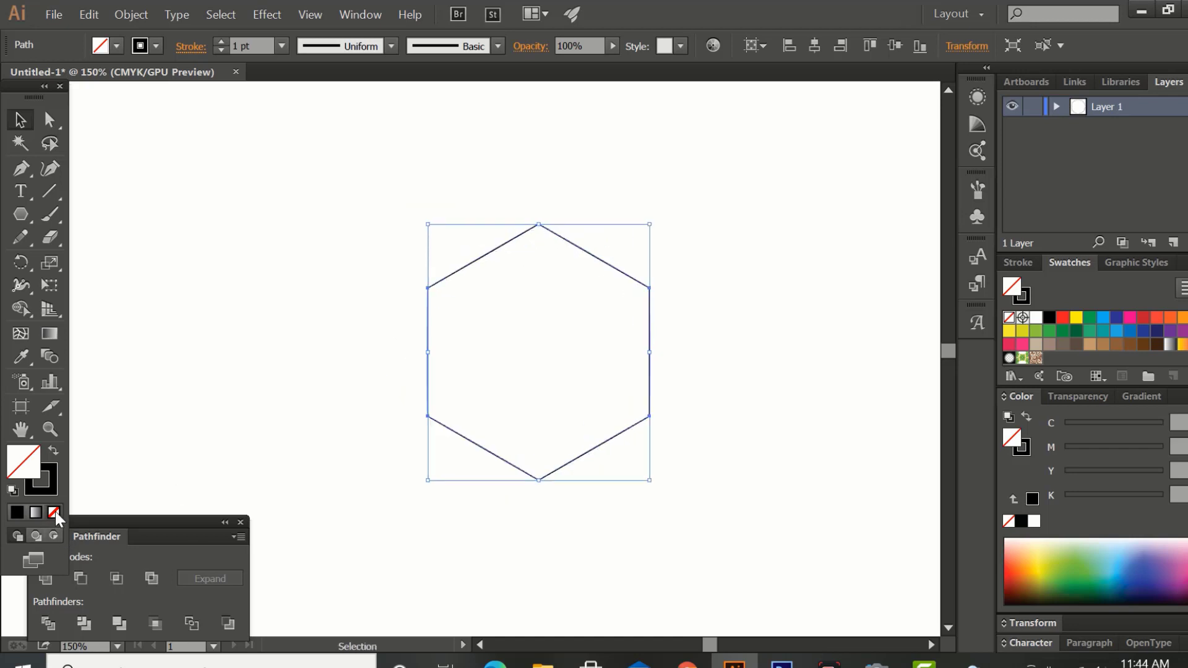
left_click(51, 493)
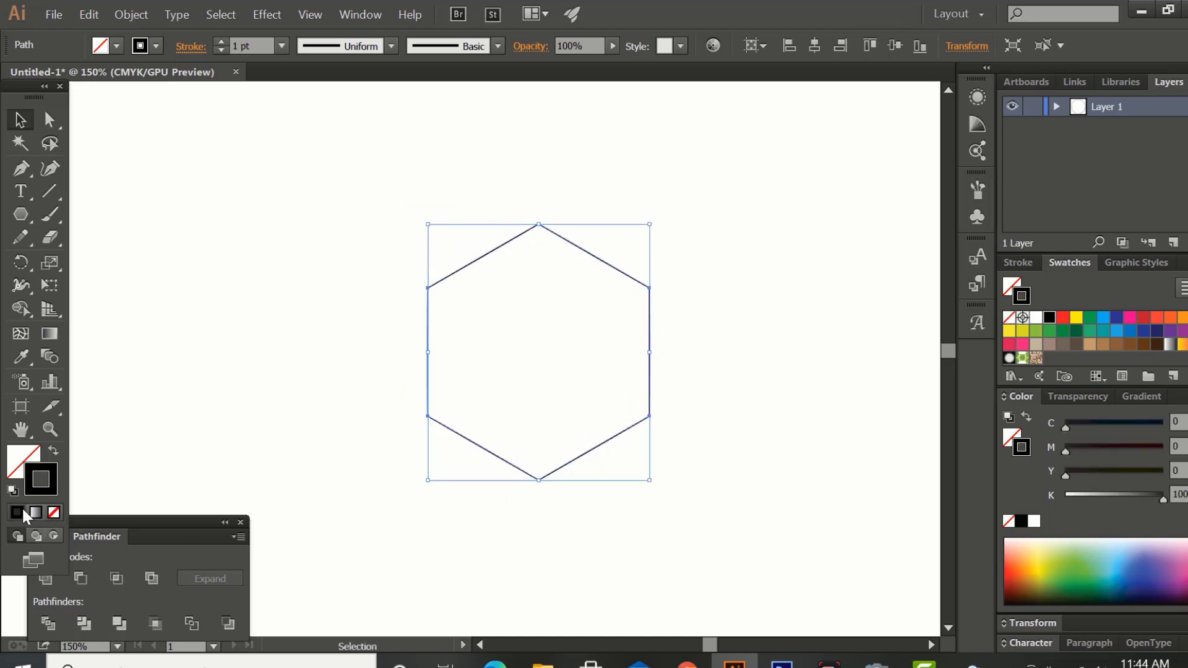
left_click(50, 192)
left_click_drag(538, 224, 854, 548)
left_click(19, 122)
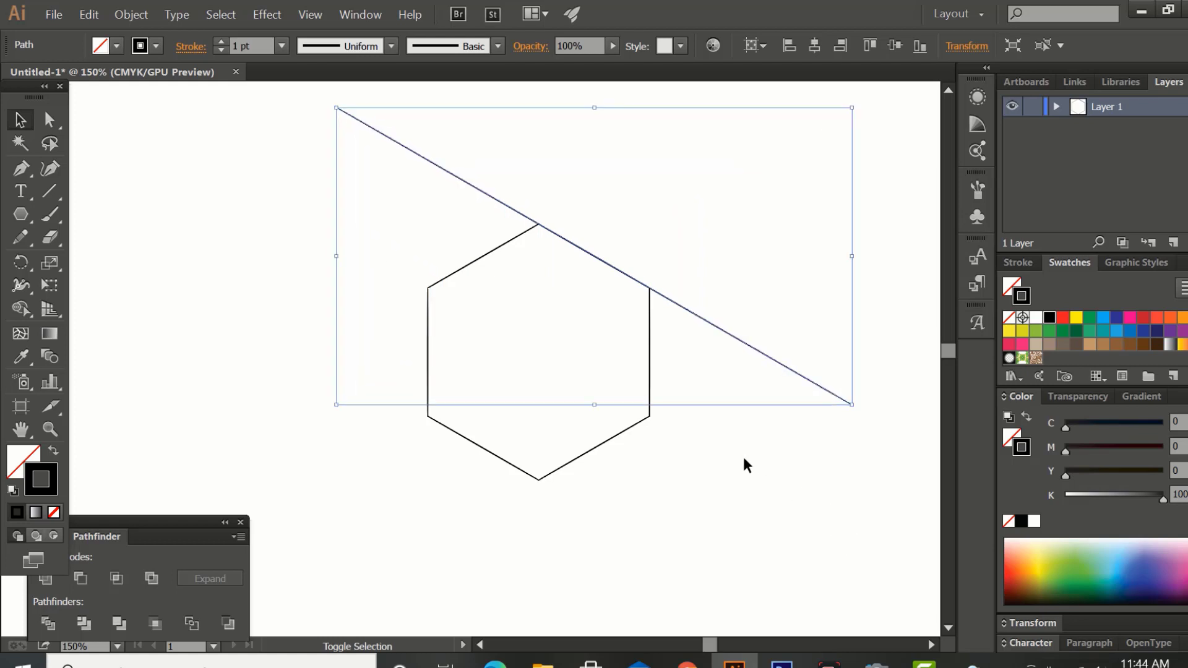
Draw a second straight line along the hexagon's lower-left edge, parallel to the first and extending past both corners.
left_click(267, 357)
left_click(49, 191)
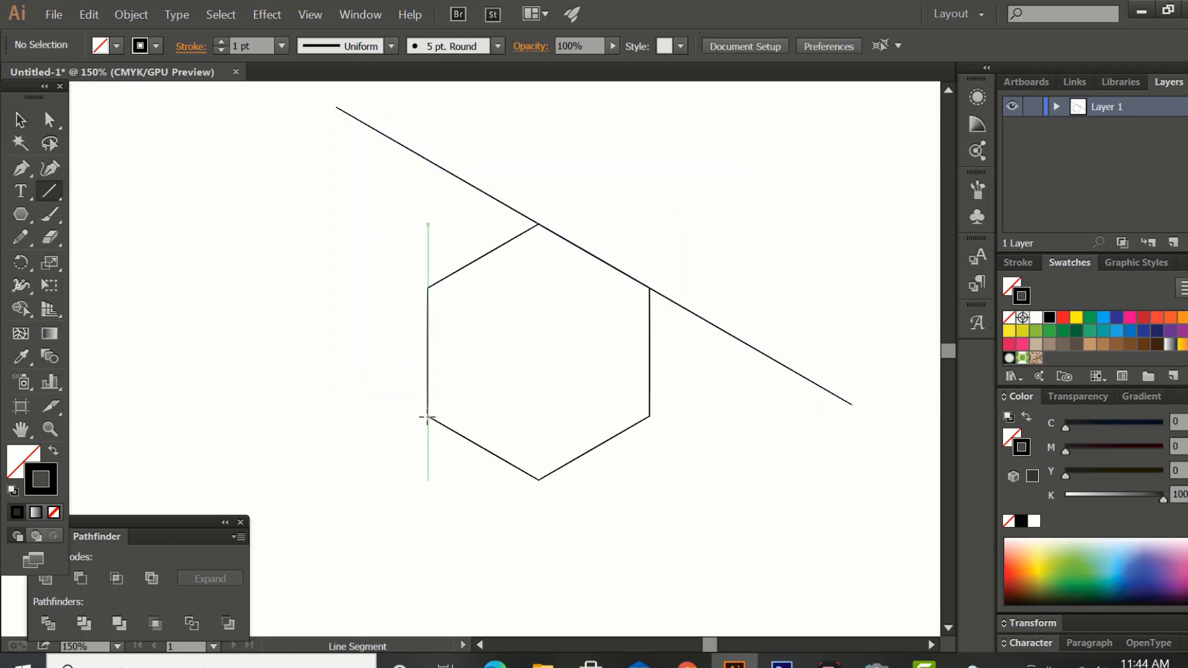
left_click_drag(427, 418, 738, 515)
key("v")
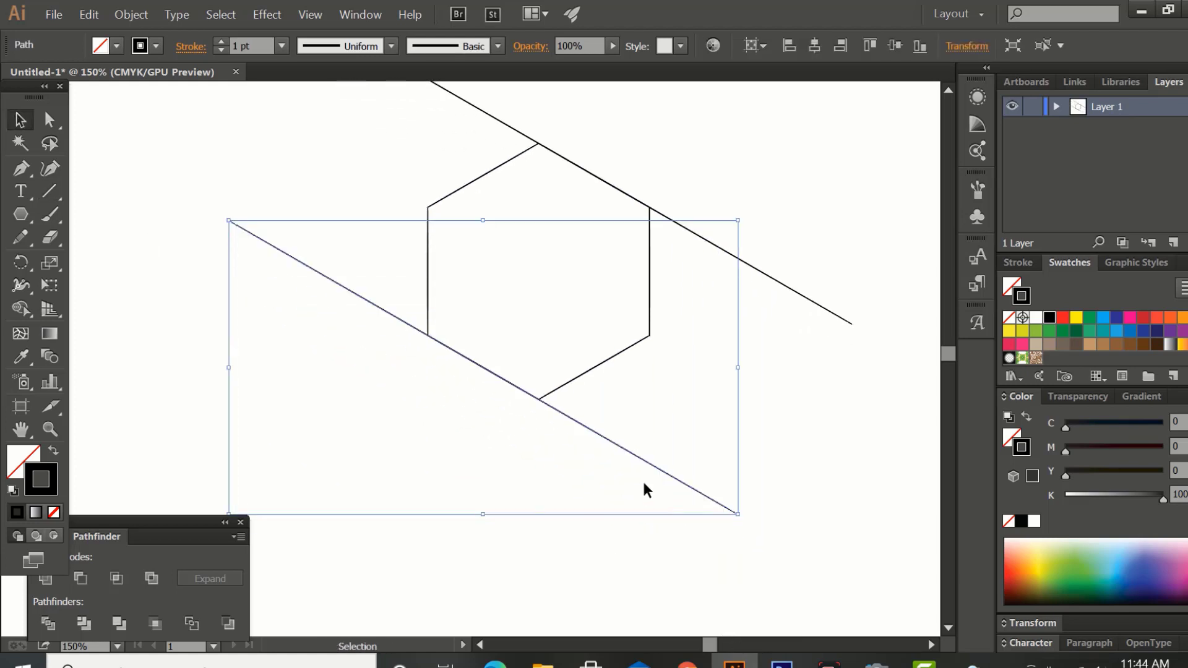
Select the two diagonal lines and set the blend spacing to Specified Steps with a value of 4.
key("space")
left_click_drag(656, 520, 721, 623)
left_click_drag(310, 115, 452, 437)
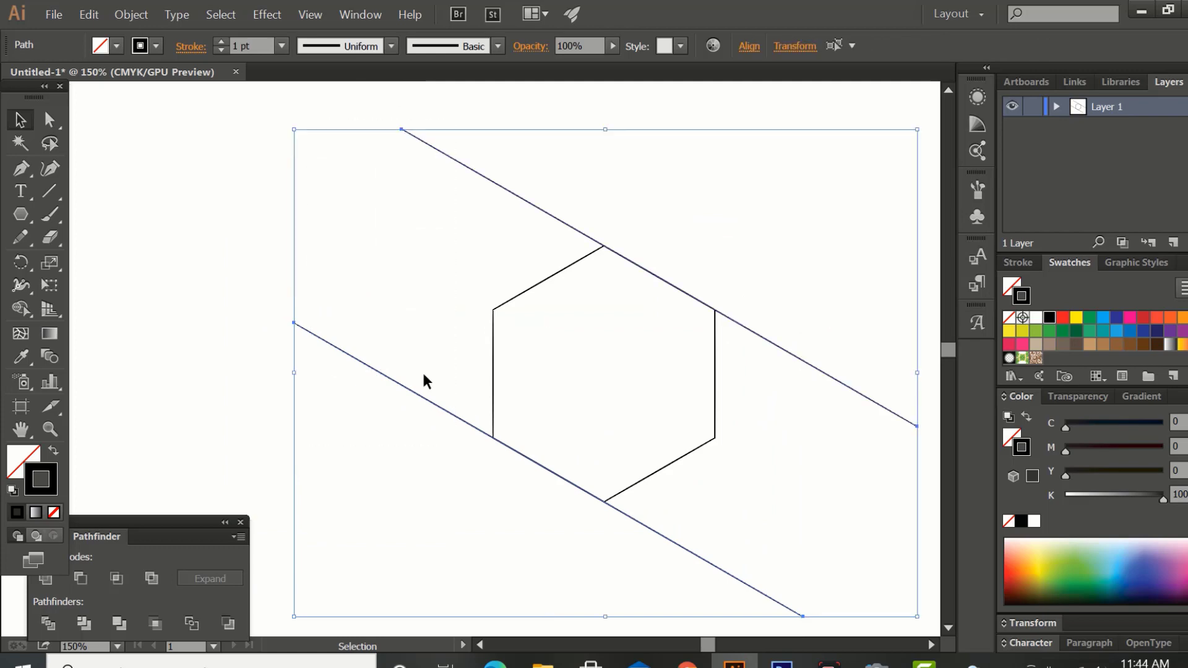
left_click(88, 14)
mouse_move(137, 18)
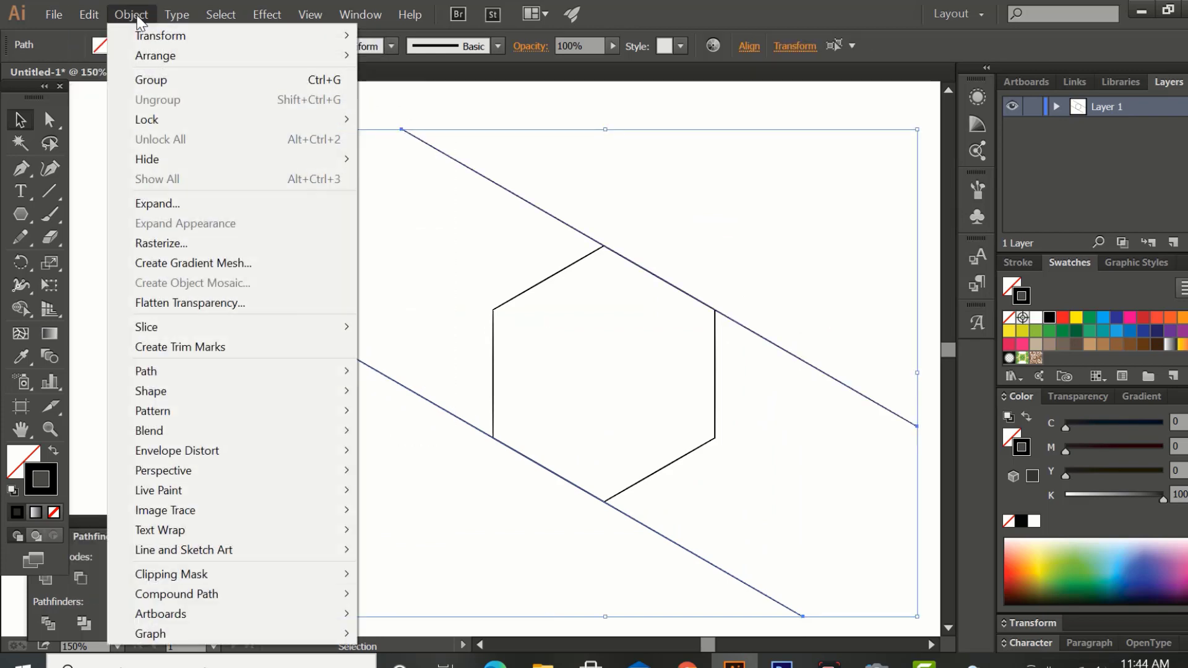
mouse_move(337, 431)
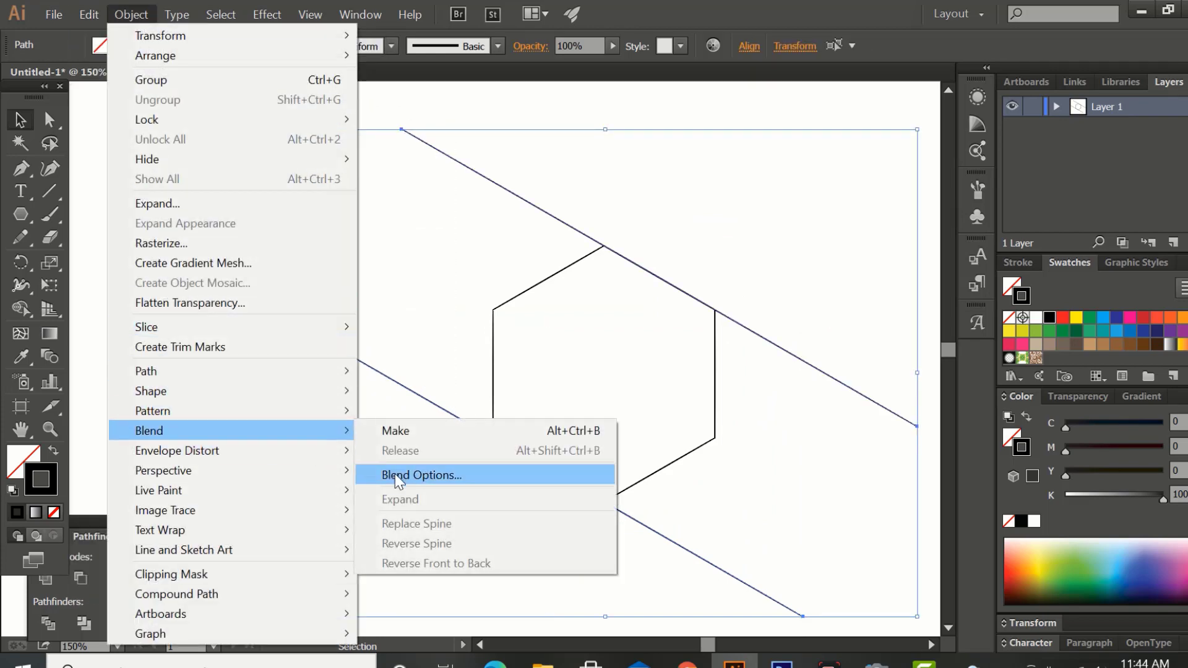
left_click(398, 481)
double_click(309, 135)
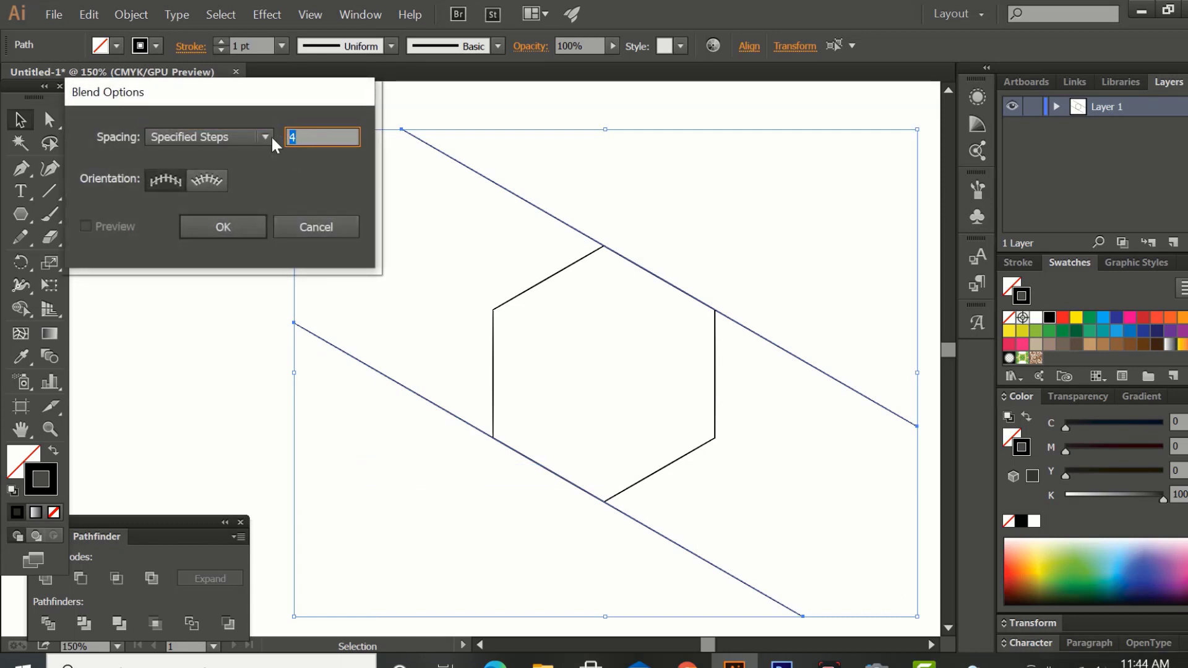
left_click(249, 228)
Blend the two selected diagonal lines and expand the blend into separate lines, including object, fill and stroke.
left_click(132, 14)
mouse_move(192, 434)
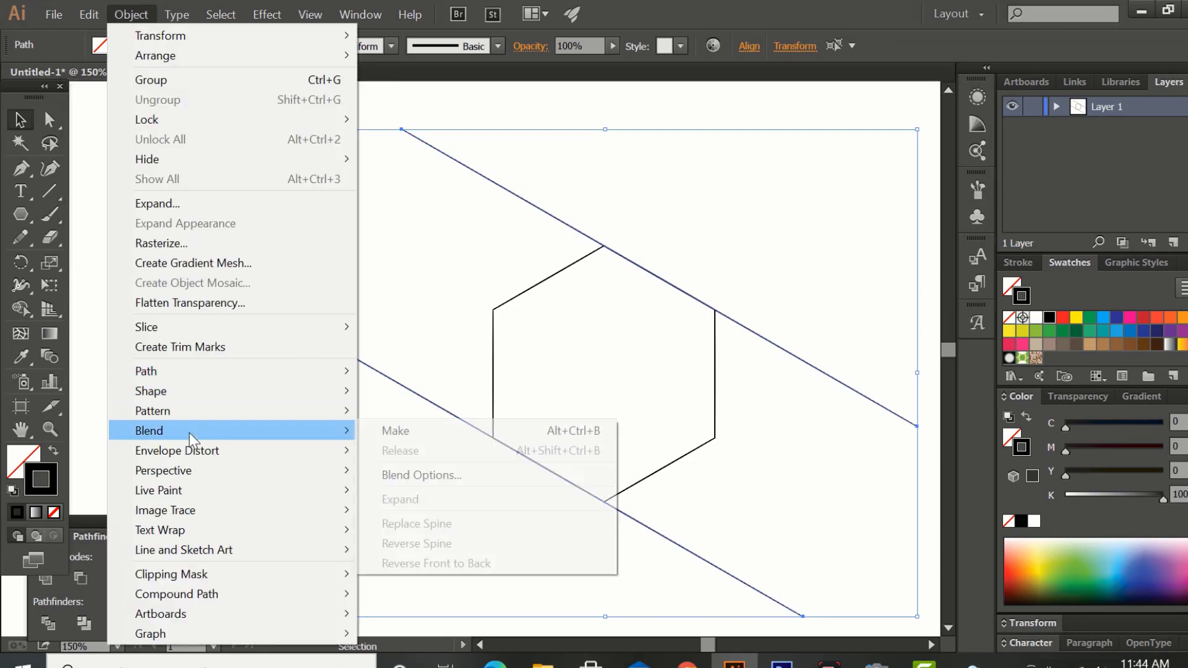
left_click(381, 437)
left_click_drag(424, 305, 391, 299)
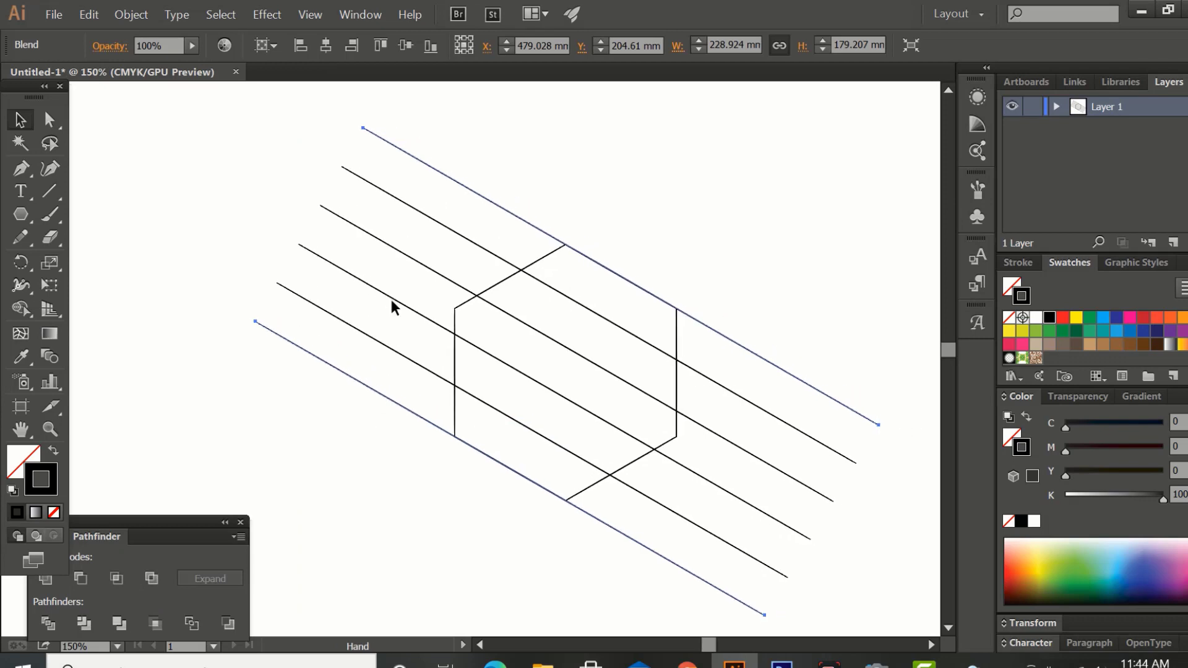
left_click(132, 14)
left_click(155, 203)
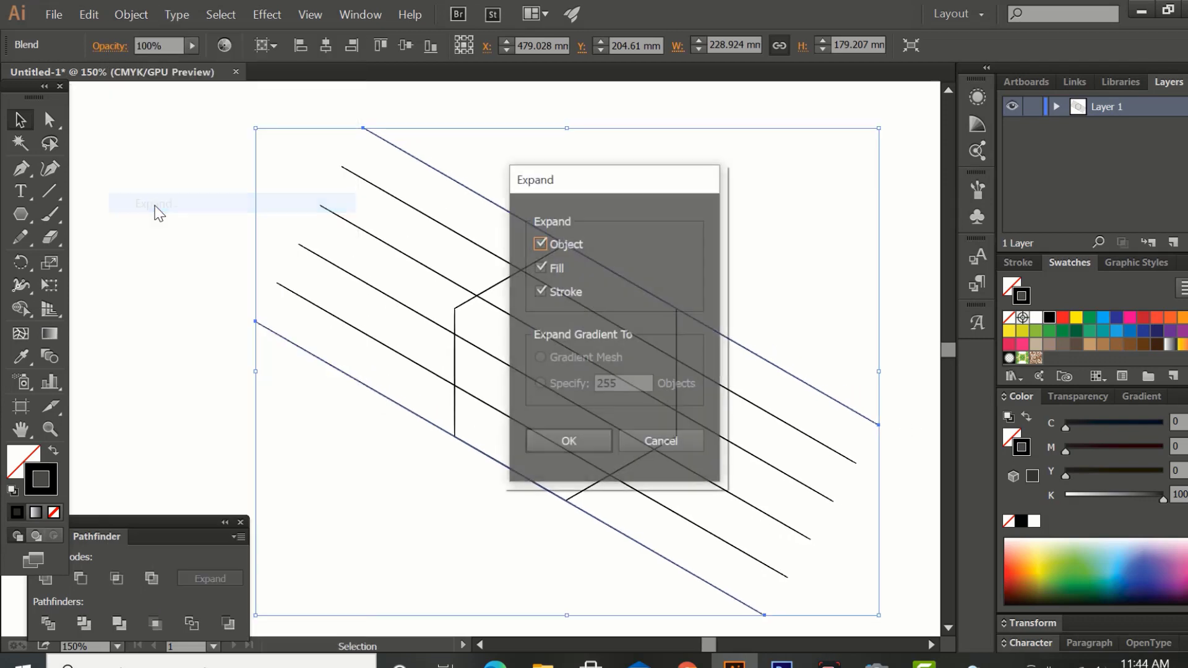
left_click(568, 442)
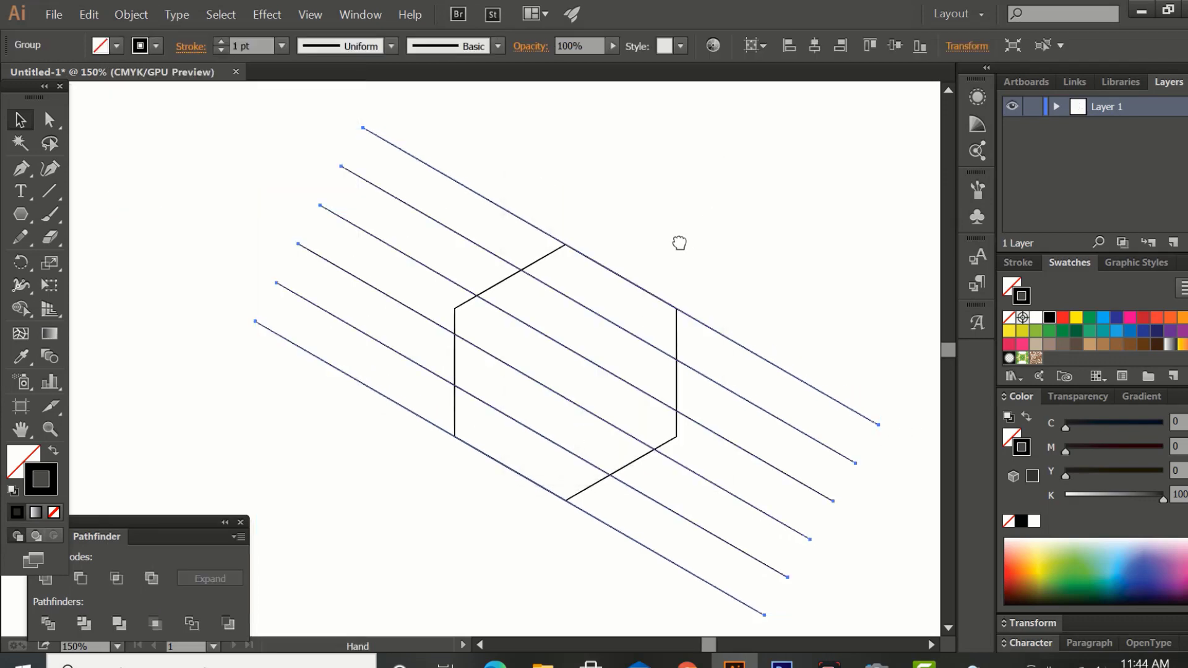
Draw a circle inside the hexagon near its upper-left edge, between the second and third diagonal lines.
left_click(19, 214)
left_click_drag(17, 213, 77, 259)
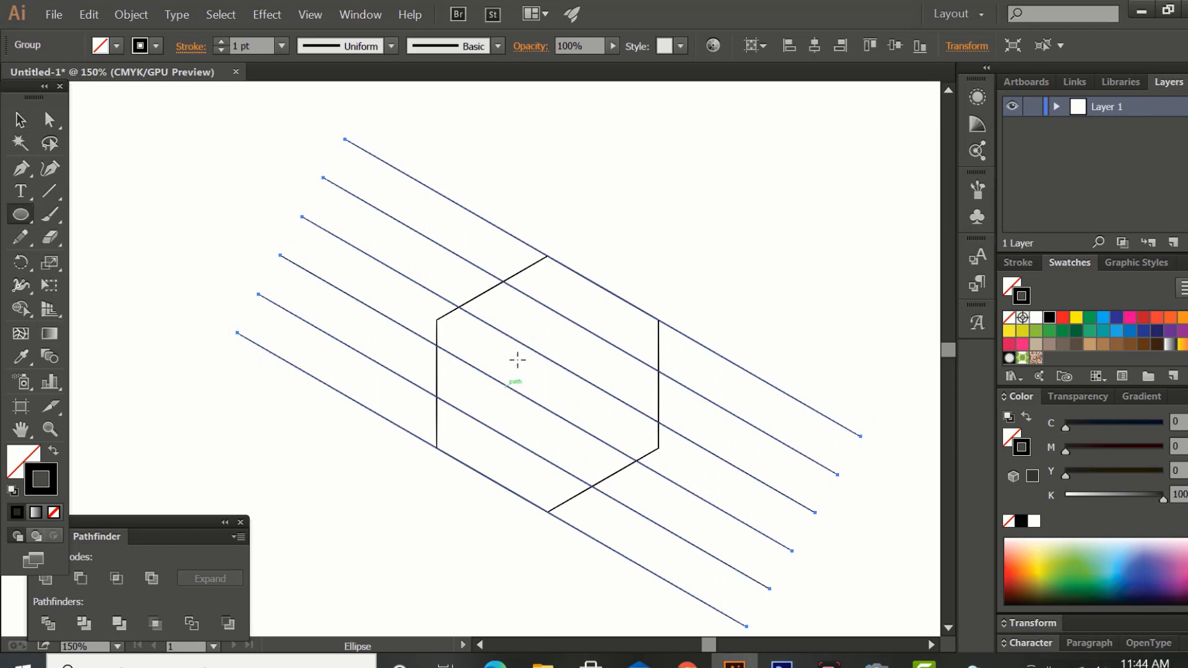
mouse_move(502, 307)
left_mouse_down()
mouse_move(530, 319)
mouse_move(529, 333)
left_mouse_up()
left_click(28, 123)
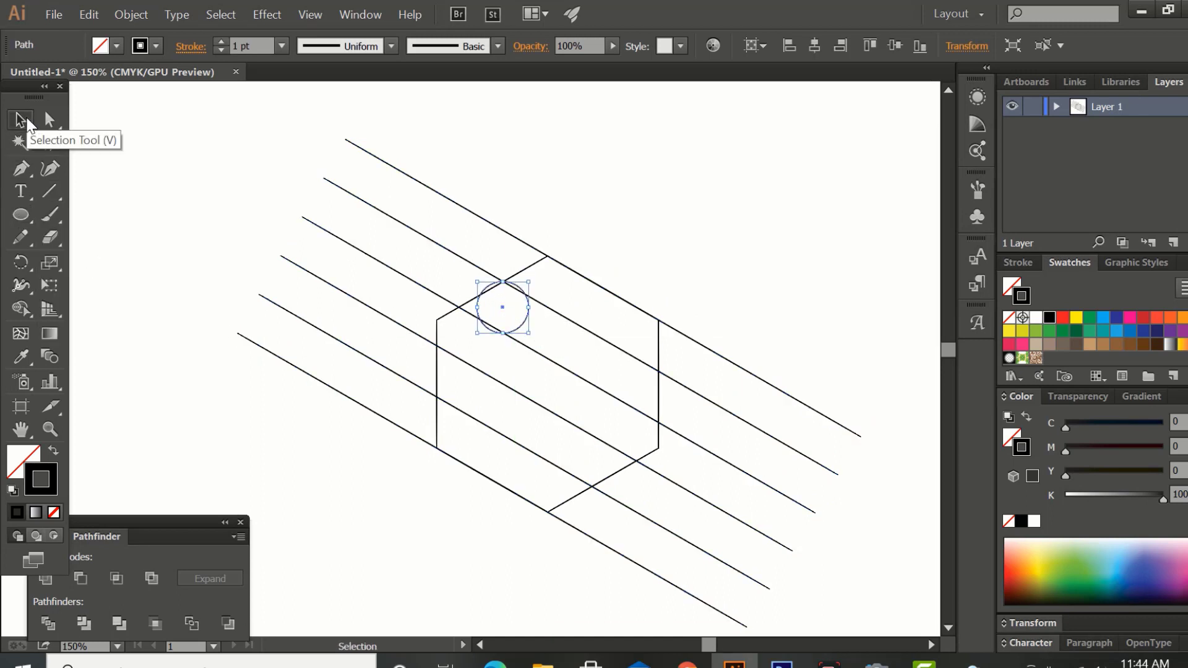
Shrink the circle to about 17.8 mm in diameter and nudge it right and down beneath the crossing of the hexagon edge and second diagonal.
key("ctrl+equal")
key("ctrl+equal")
left_click_drag(395, 231, 343, 268)
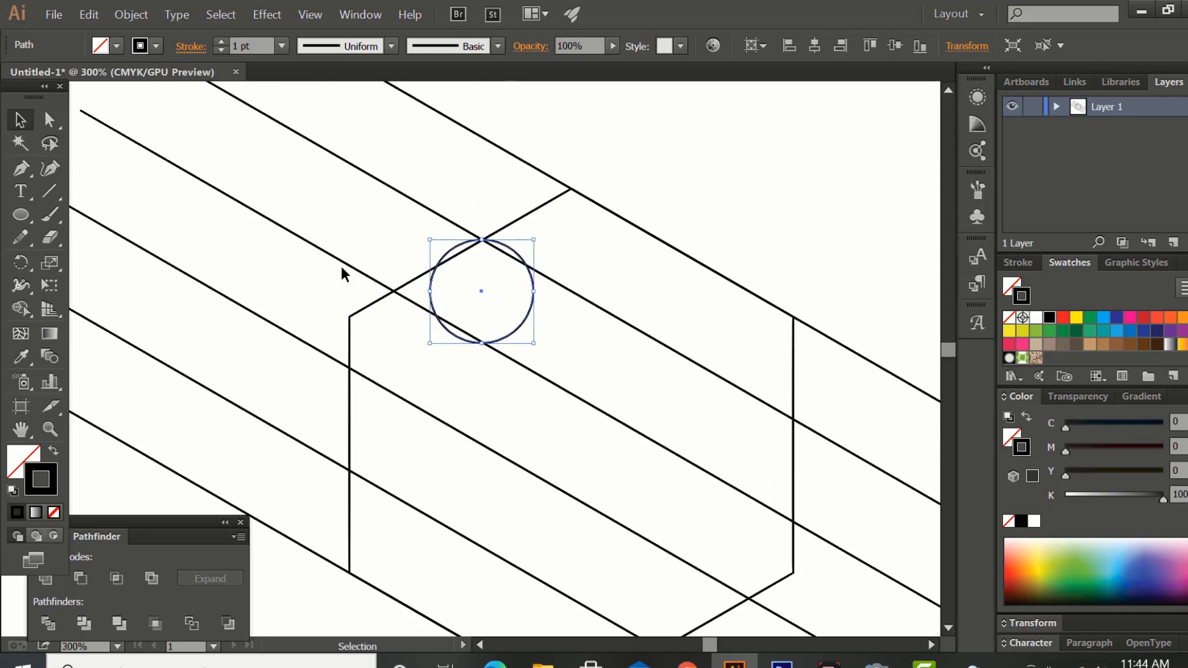
key("ctrl+equal")
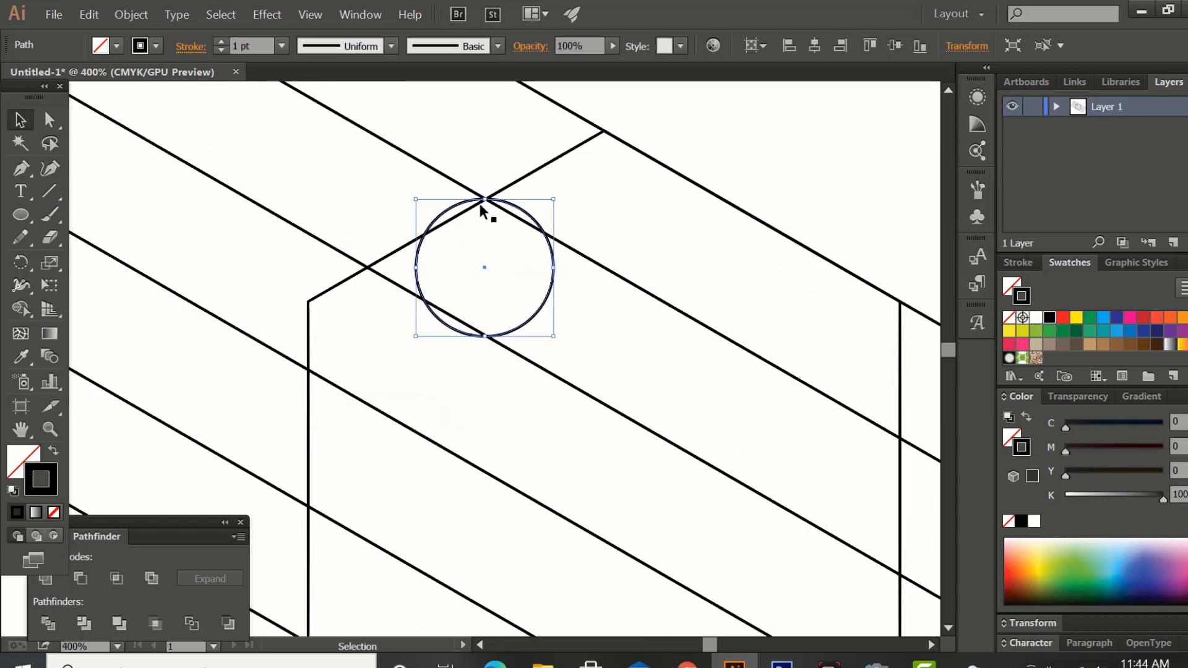
left_click_drag(481, 199, 486, 208)
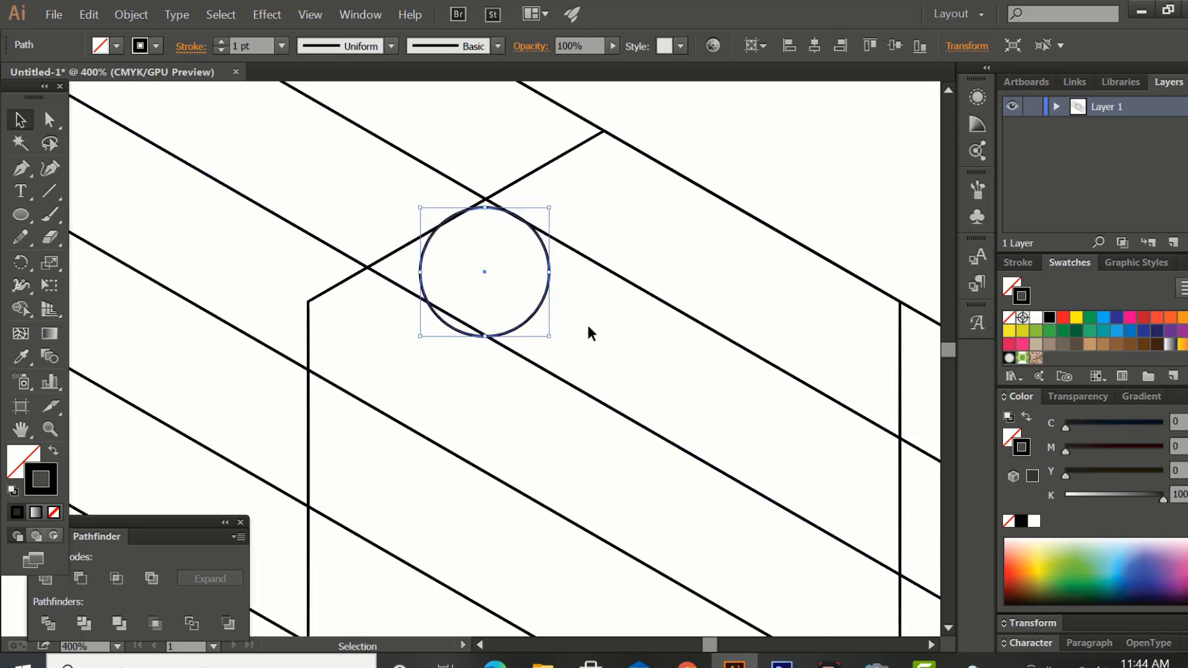
key("Right")
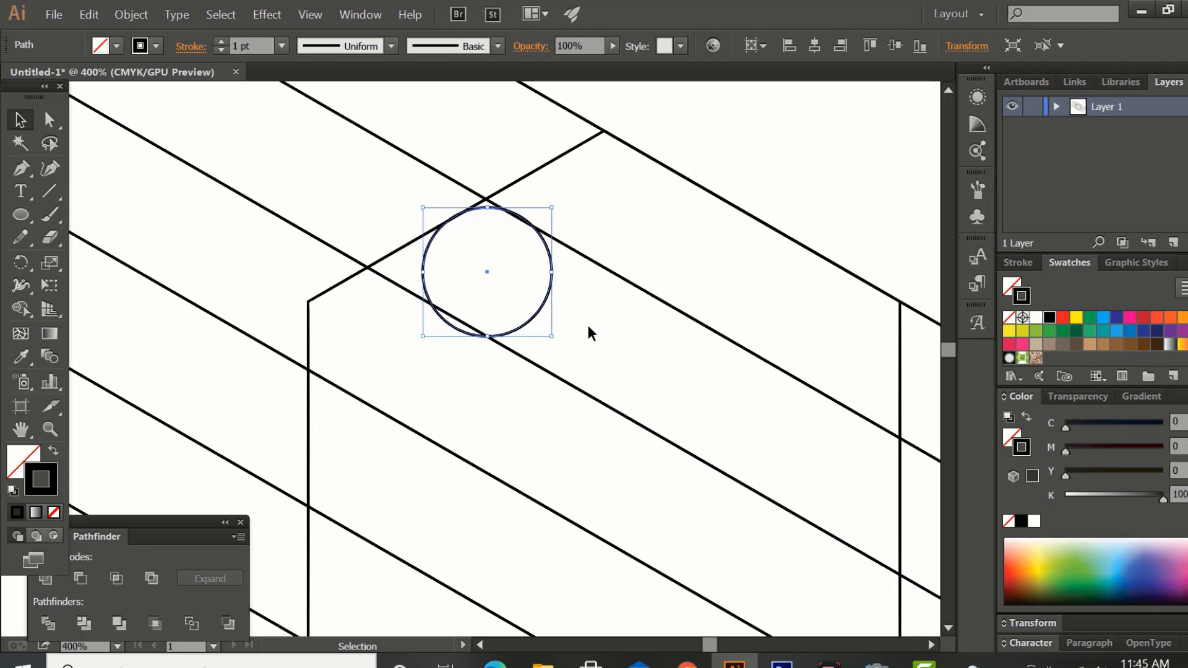
key("Down")
In outline view, enlarge the circle slightly until it meets the hexagon edge and second diagonal, then return to preview.
key("ctrl+a")
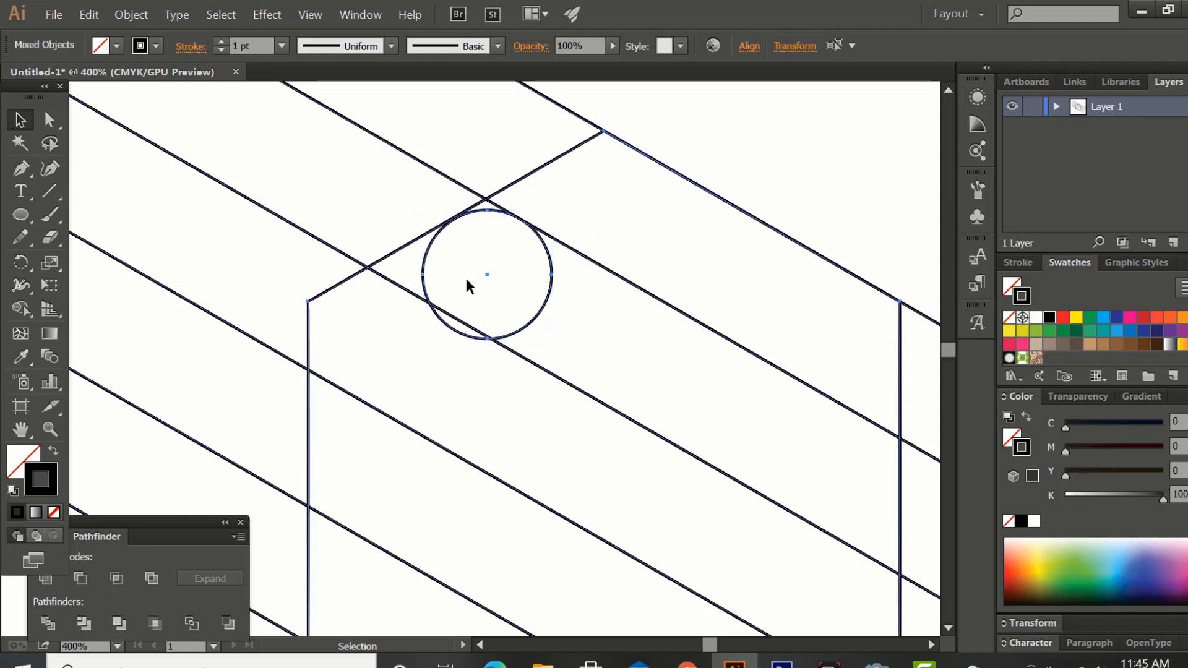
key("ctrl+plus")
key("ctrl+y")
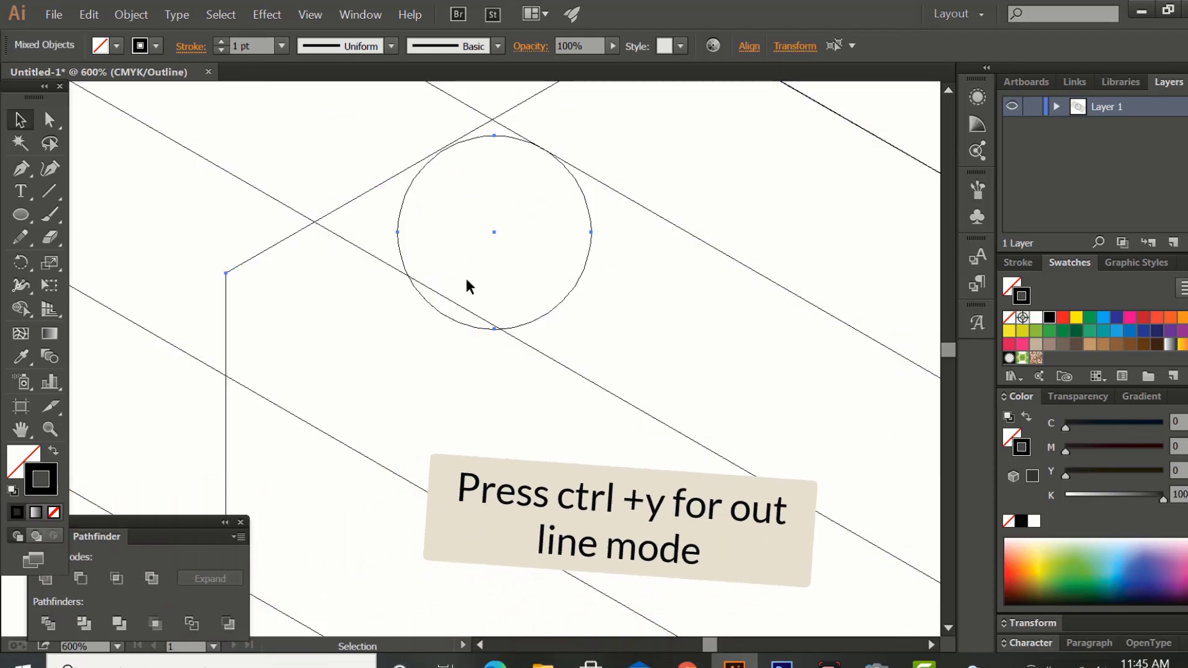
left_click(400, 217)
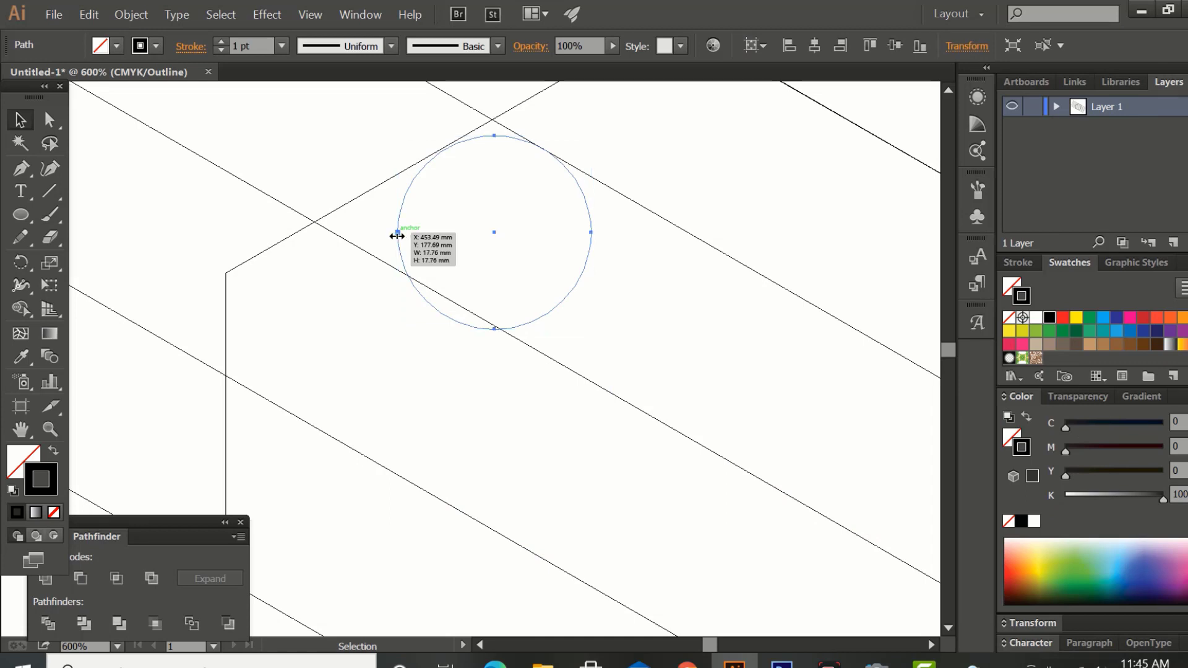
left_click_drag(399, 236, 395, 235)
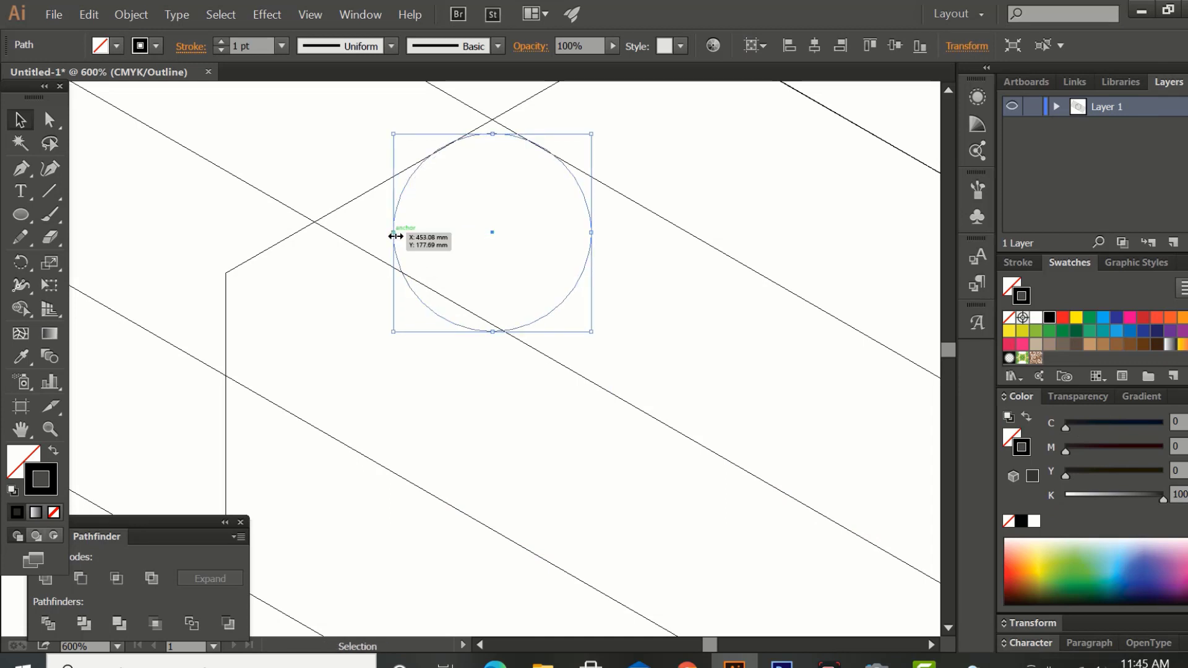
key("ctrl+minus")
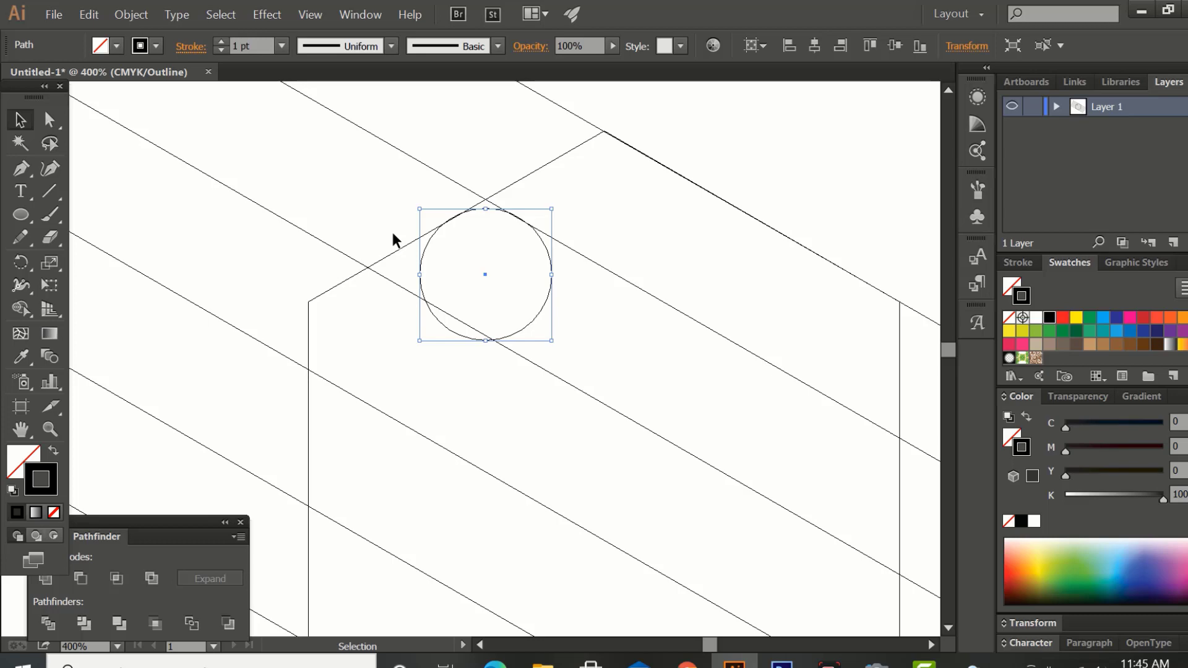
key("ctrl+y")
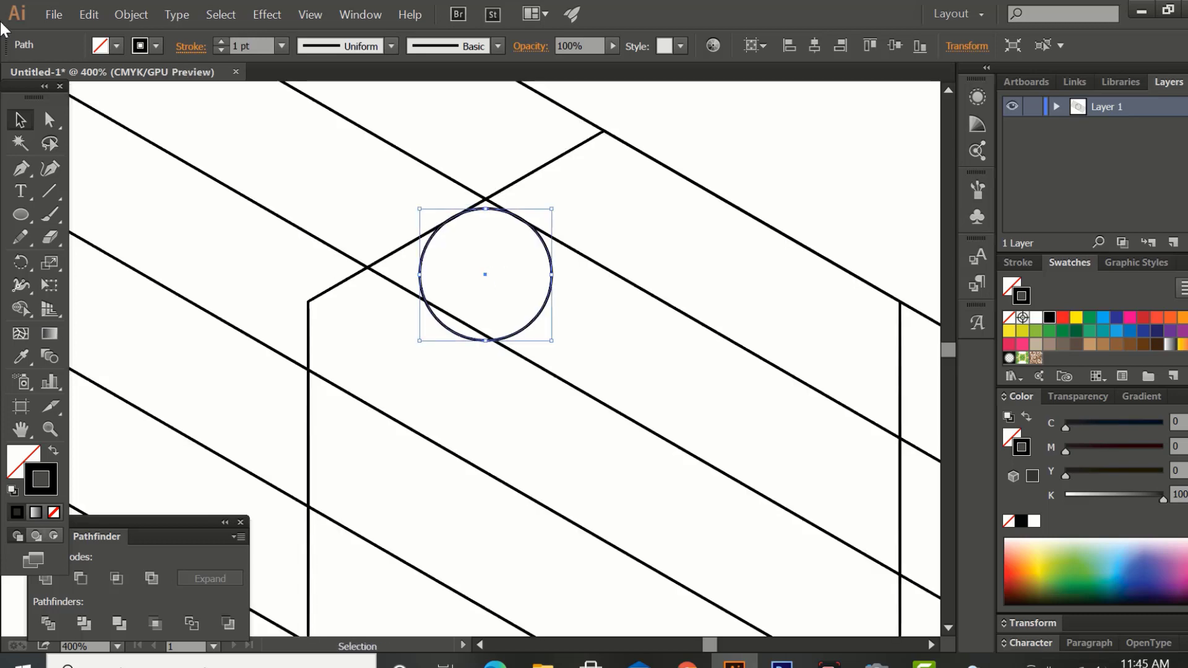
Paste a copy of the circle in front and scale it into a smaller circle overlapping the large one's left side.
left_click(89, 14)
left_click(128, 97)
left_click(94, 11)
left_click(124, 140)
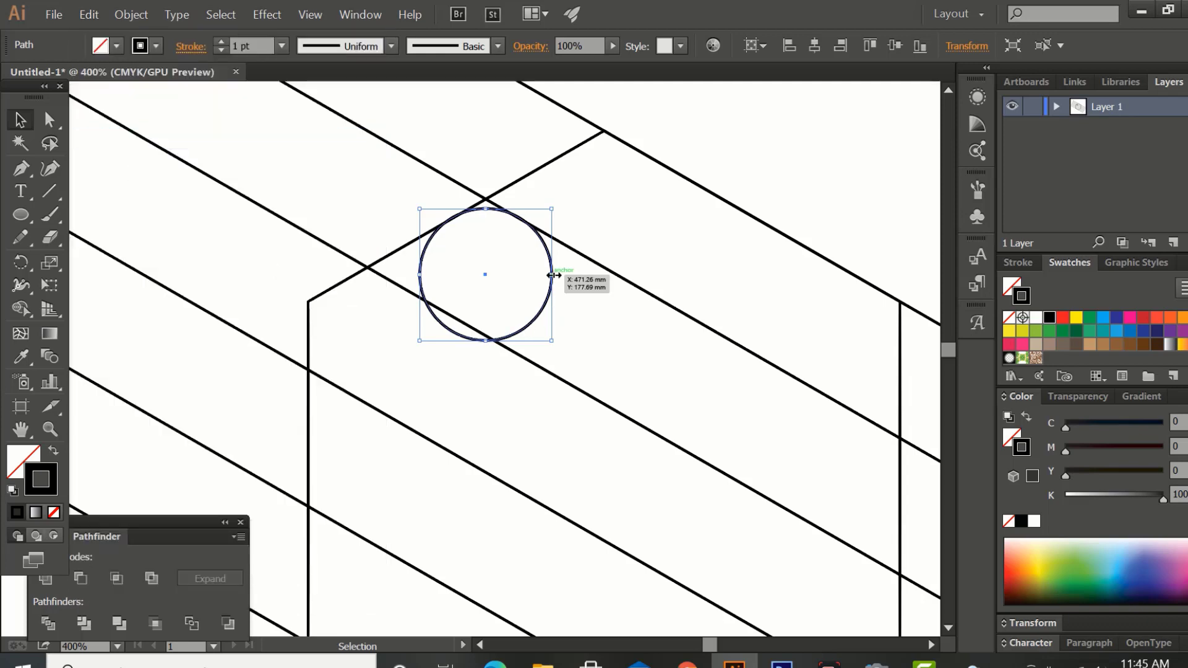
left_click_drag(553, 275, 442, 287)
key("ctrl+plus")
key("ctrl+plus")
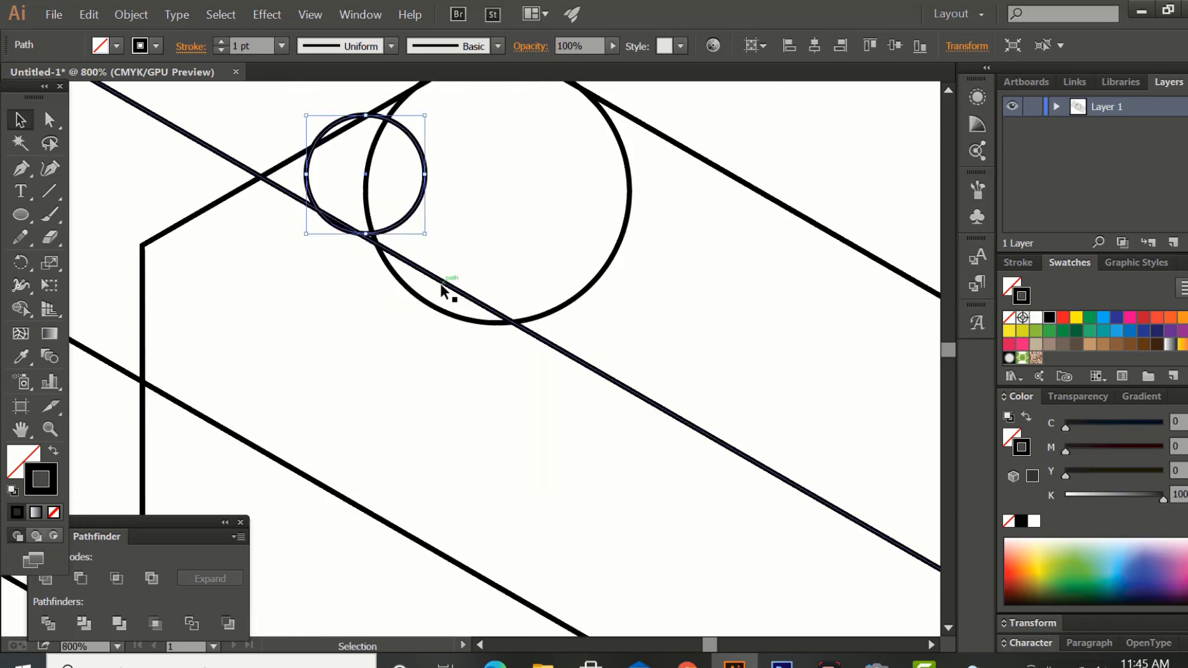
Fine-position the small circle between the hexagon's upper-left edge and the third diagonal line, using outline view.
left_click_drag(409, 211, 401, 215)
key("ctrl+y")
key("Down")
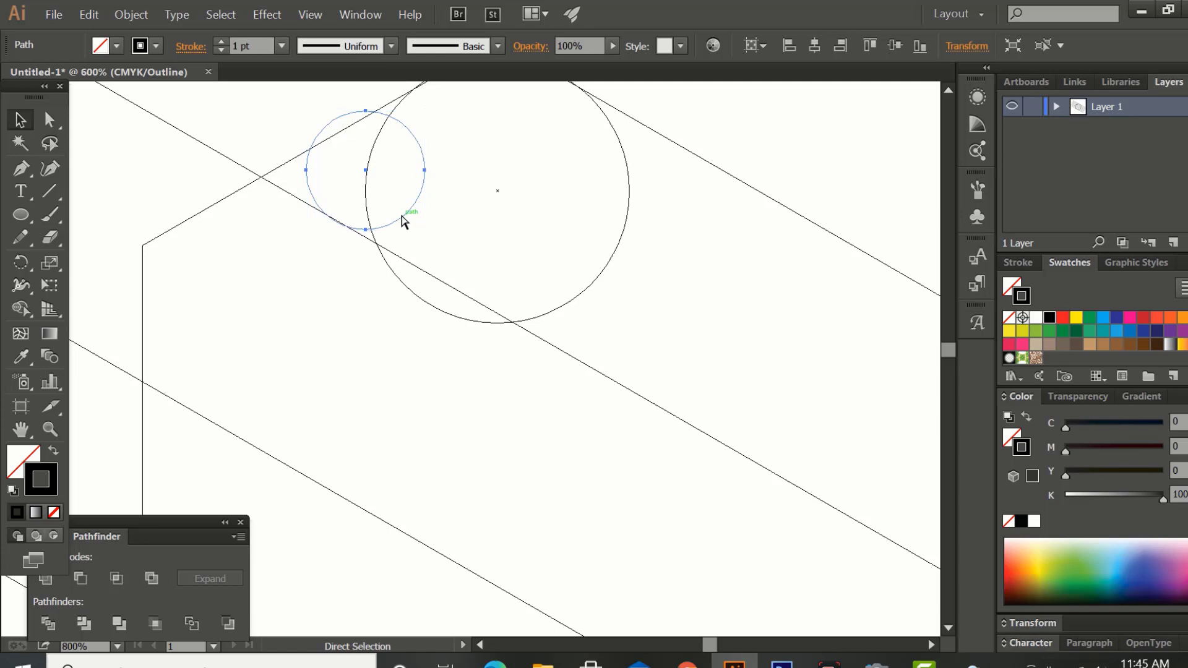
Select both circles and duplicate the pair inside the hexagon near its lower-right edge.
key("ctrl+minus")
key("ctrl+minus")
key("ctrl+minus")
left_click_drag(445, 246, 416, 241)
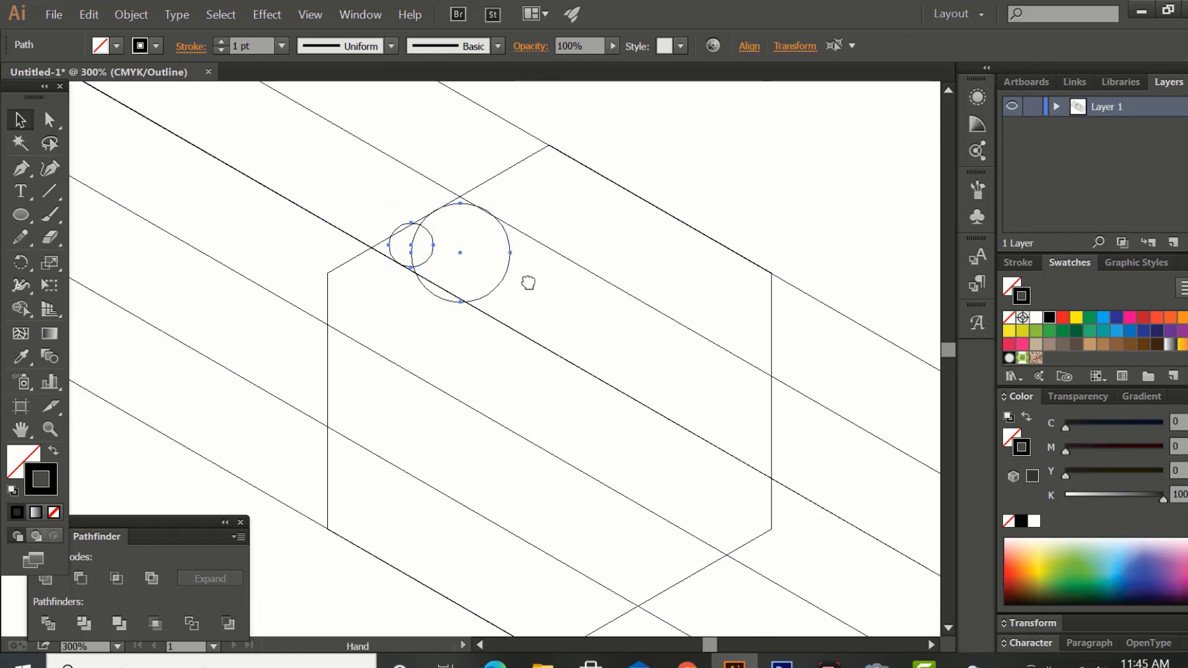
left_click_drag(528, 280, 628, 550)
left_click_drag(610, 507, 578, 432)
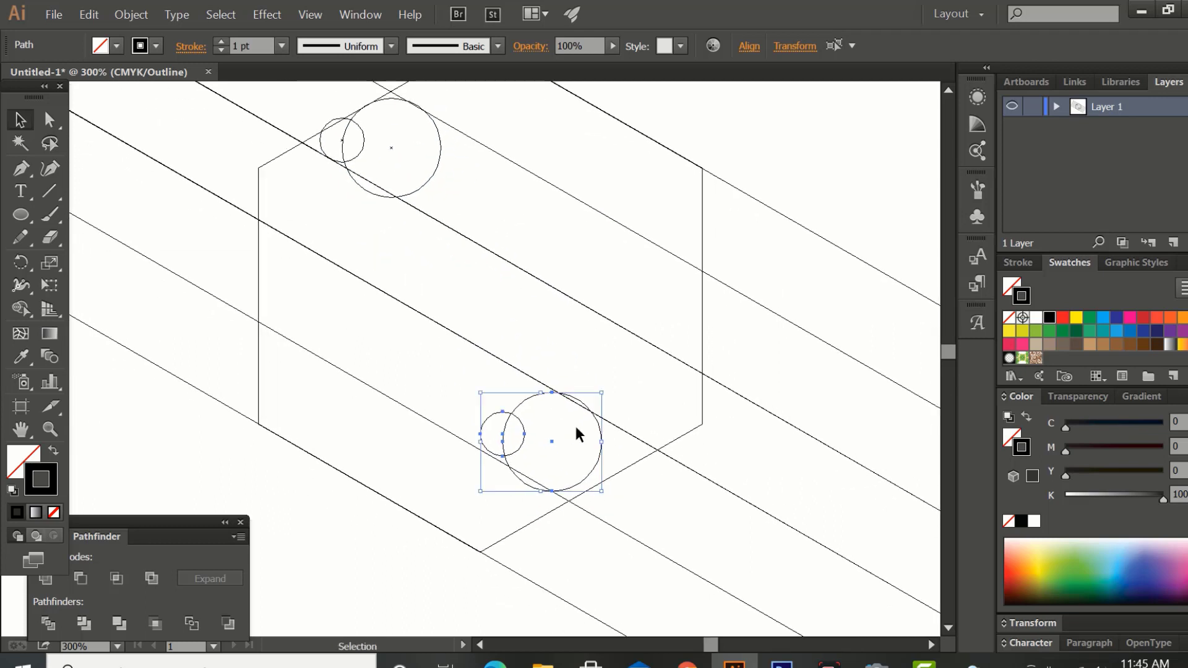
Reflect the duplicated circle pair across the vertical axis so the small circle lies on the right.
right_click(578, 430)
mouse_move(643, 379)
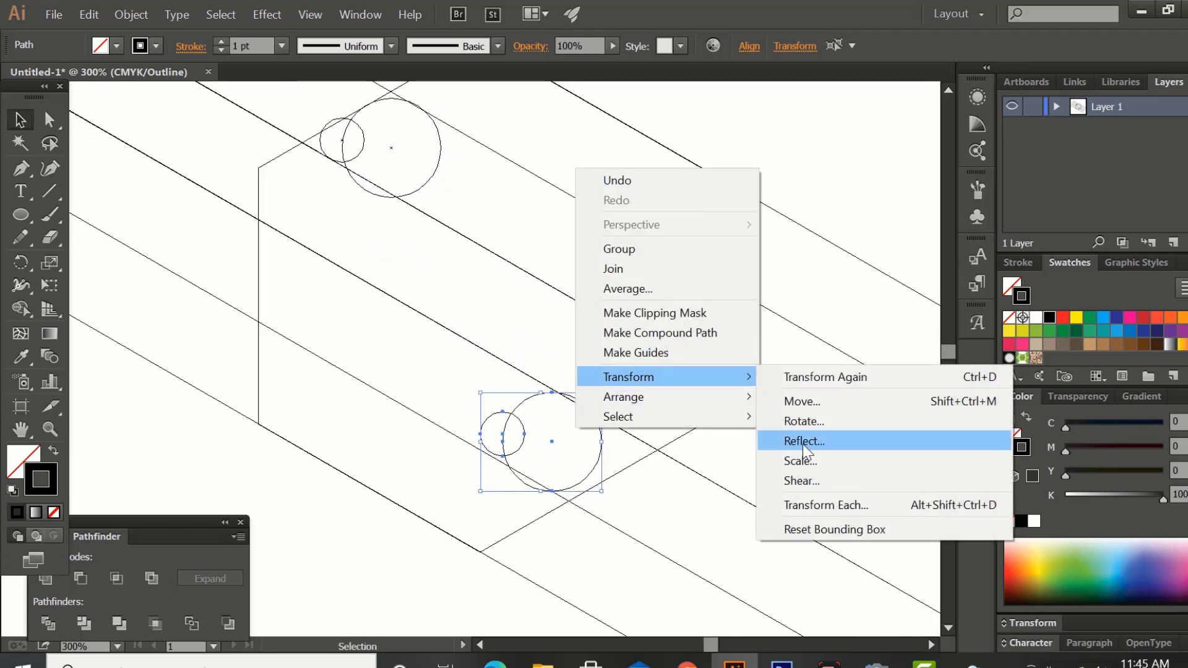
left_click(803, 441)
left_click(843, 417)
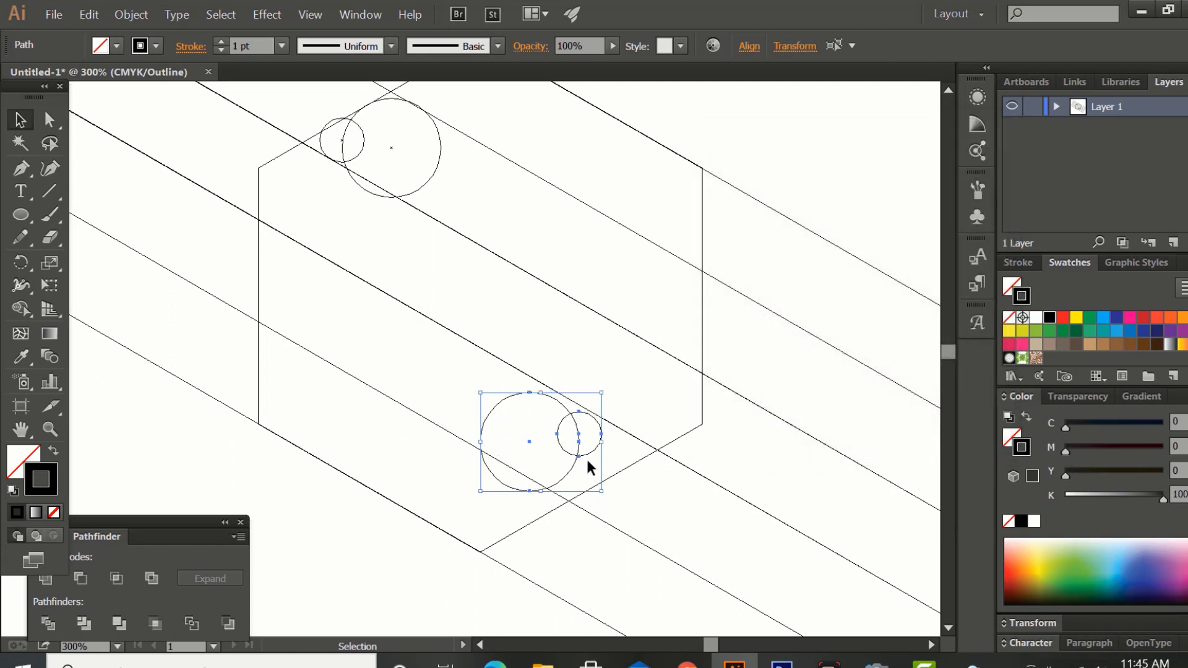
Move the reflected circle pair down and right into the corner between the diagonal line and the hexagon's lower-right edge.
left_click_drag(588, 456, 623, 475)
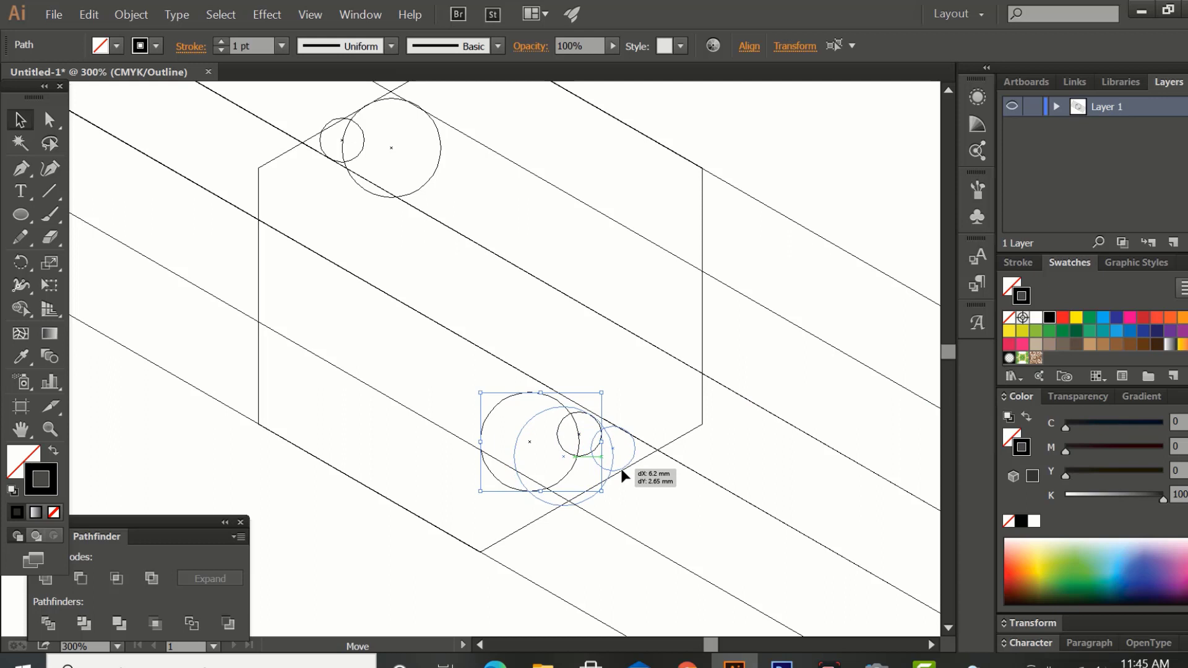
left_click_drag(623, 475, 625, 474)
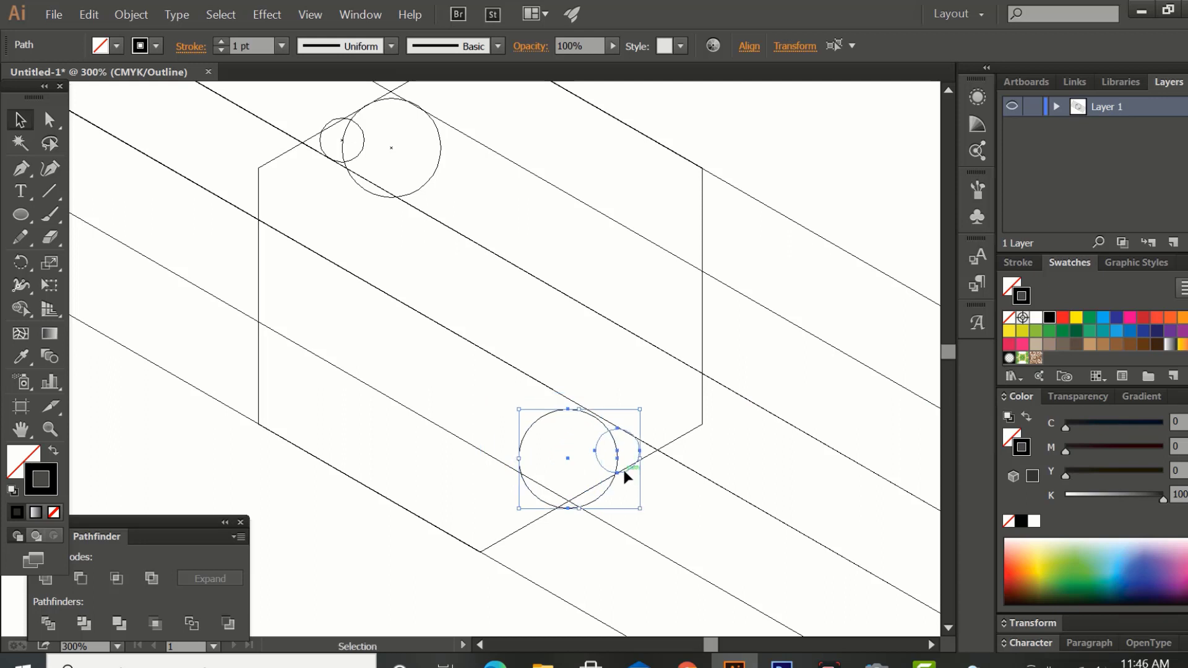
key("Down")
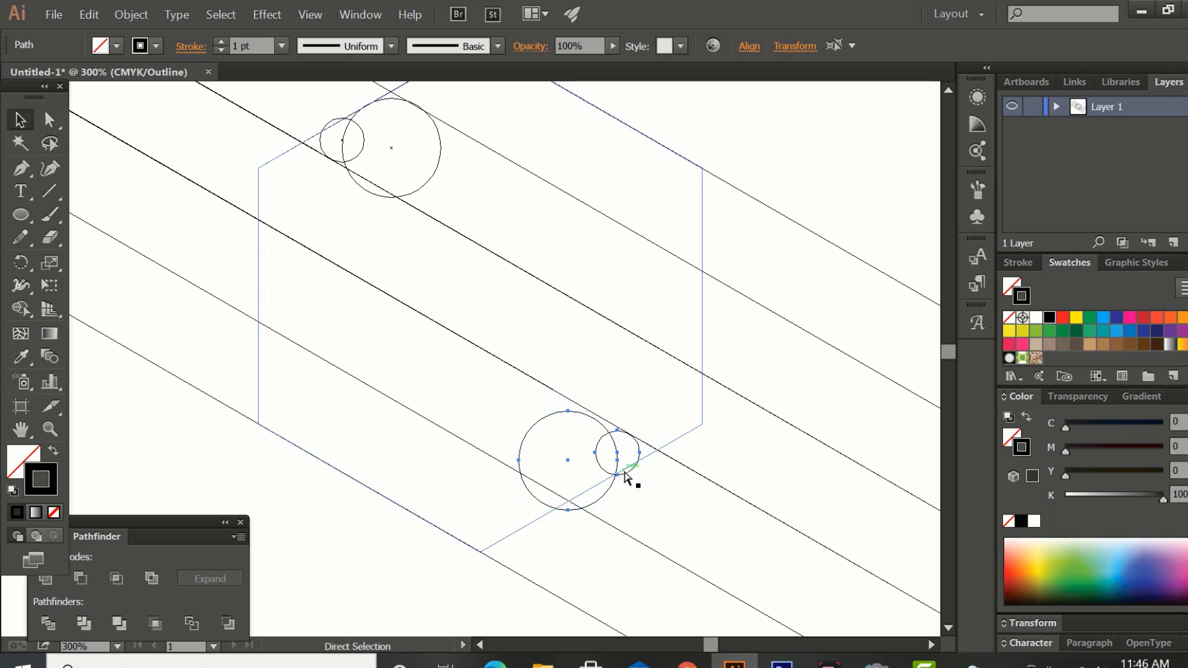
Examine closely how the lower circle pair meets the diagonal line and hexagon edge, and return from outline view to preview.
key("ctrl+equal")
key("ctrl+equal")
key("ctrl+equal")
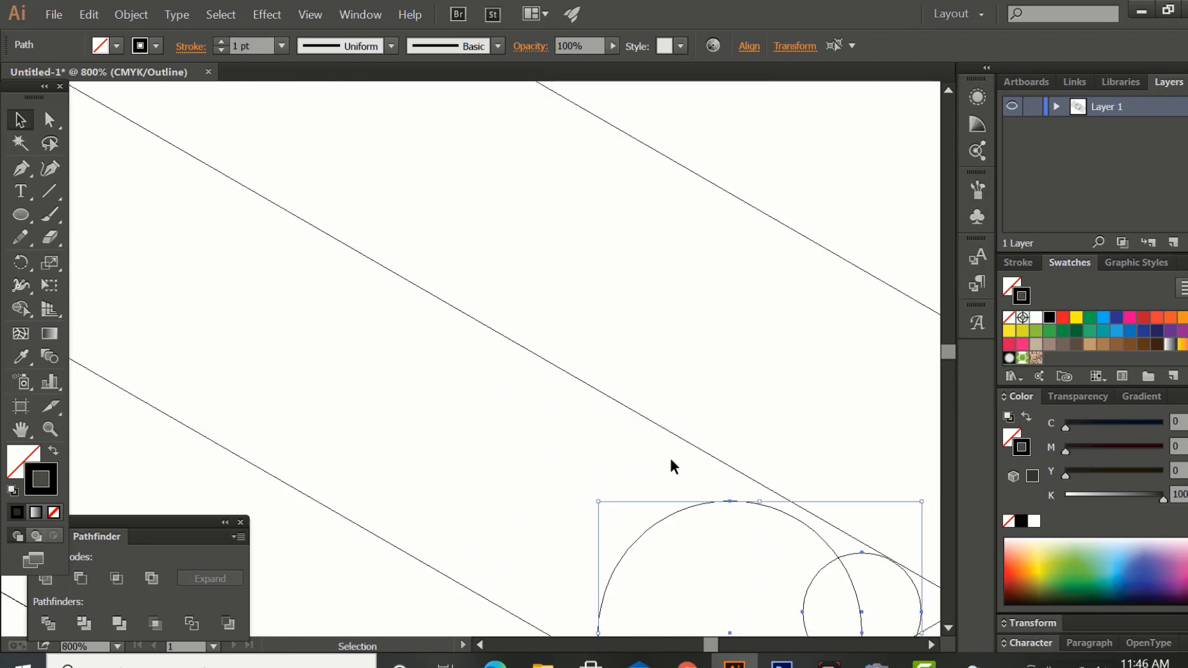
left_click_drag(672, 461, 401, 269)
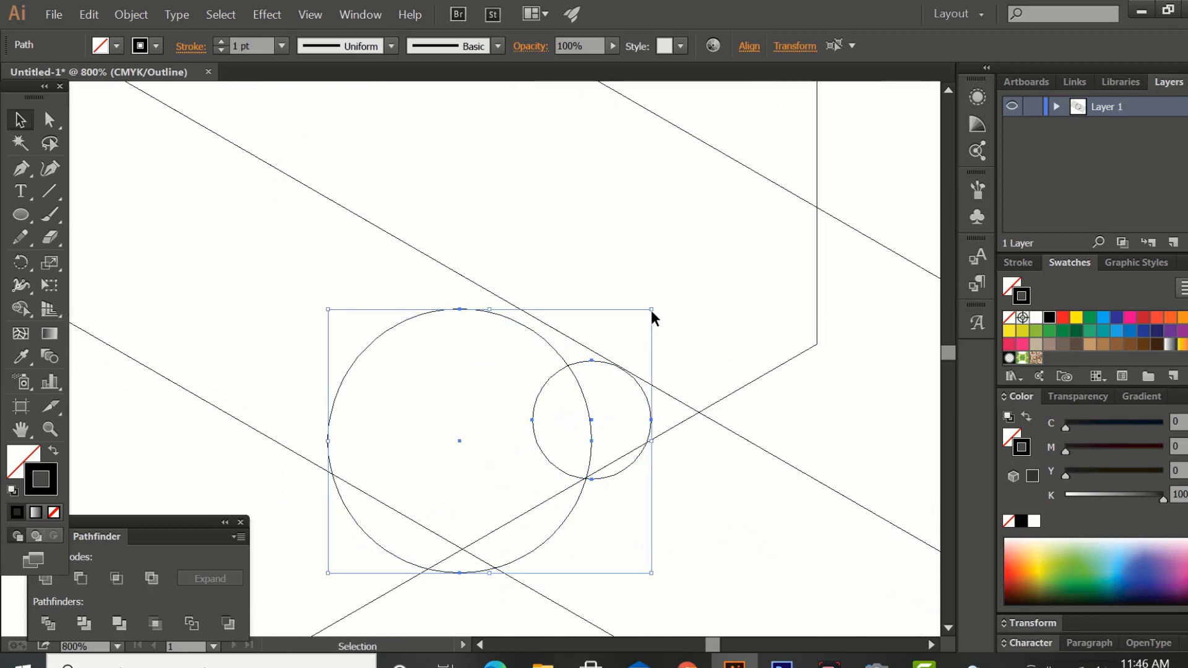
left_click_drag(654, 310, 737, 427)
key("ctrl+minus")
key("ctrl+minus")
key("ctrl+minus")
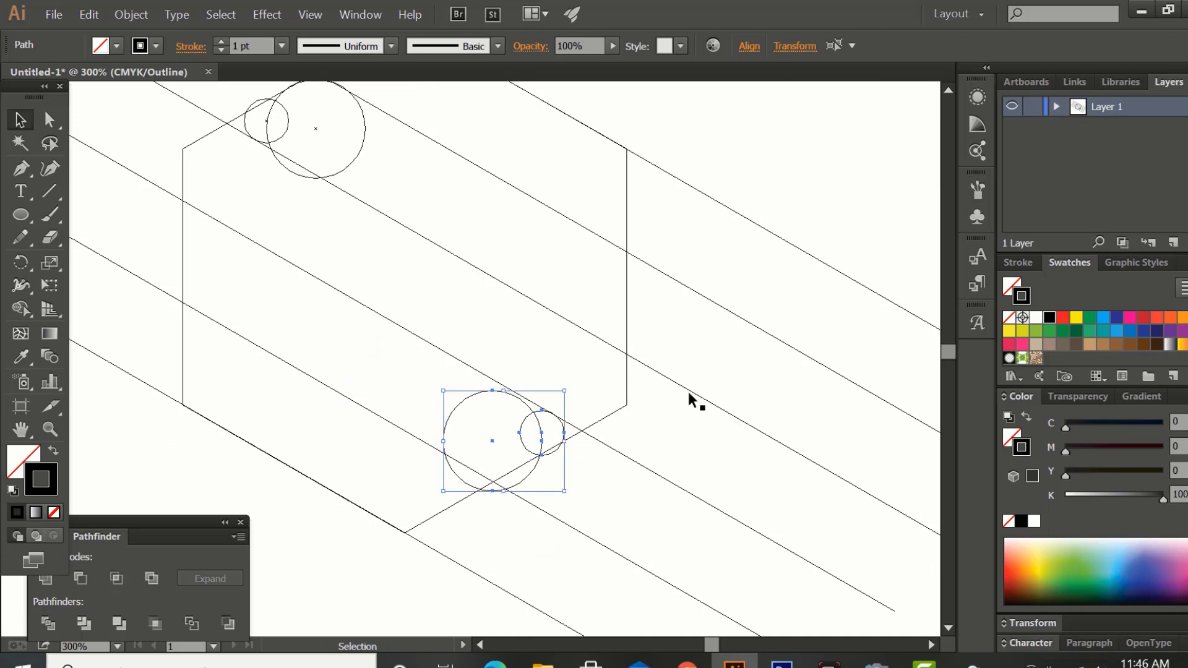
left_click_drag(584, 321, 706, 454)
key("ctrl+y")
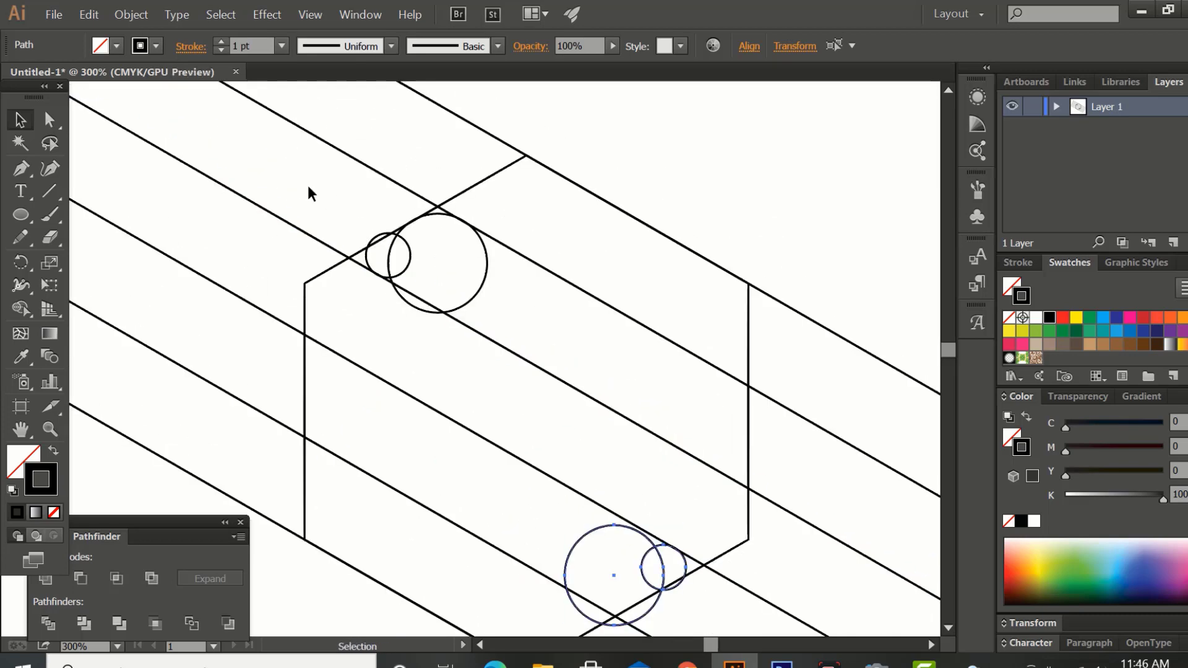
Select the whole artwork and use Shape Builder to merge the hexagon's top band with the small wedge beside the large upper circle.
left_click_drag(295, 178, 773, 582)
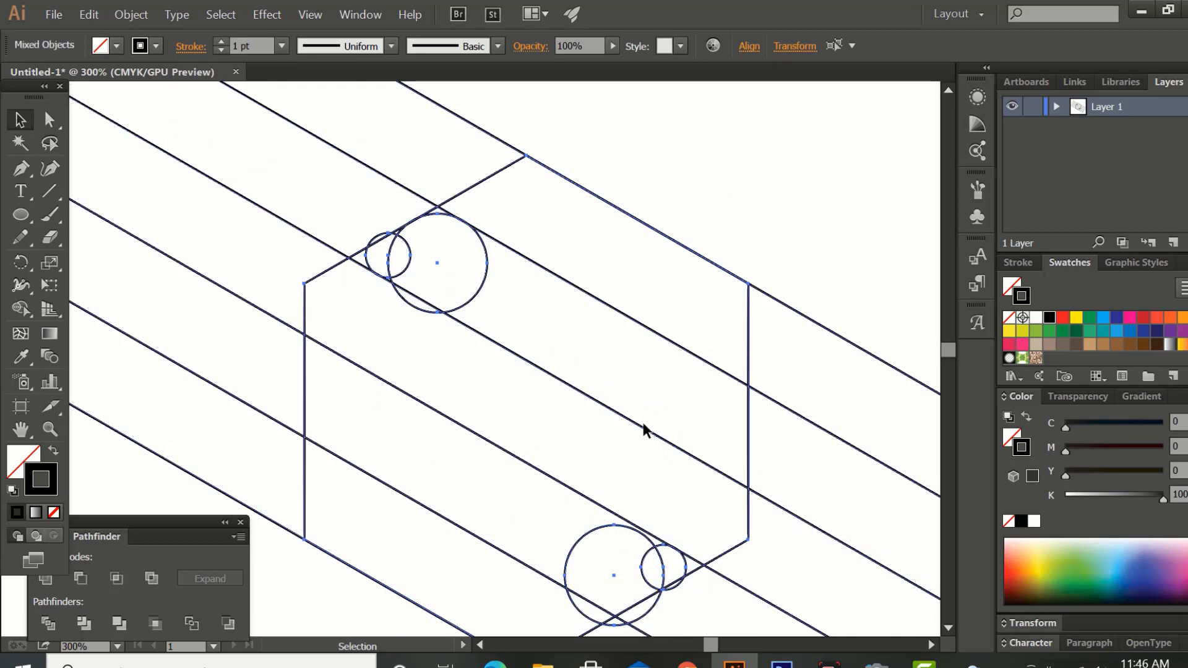
left_click(20, 308)
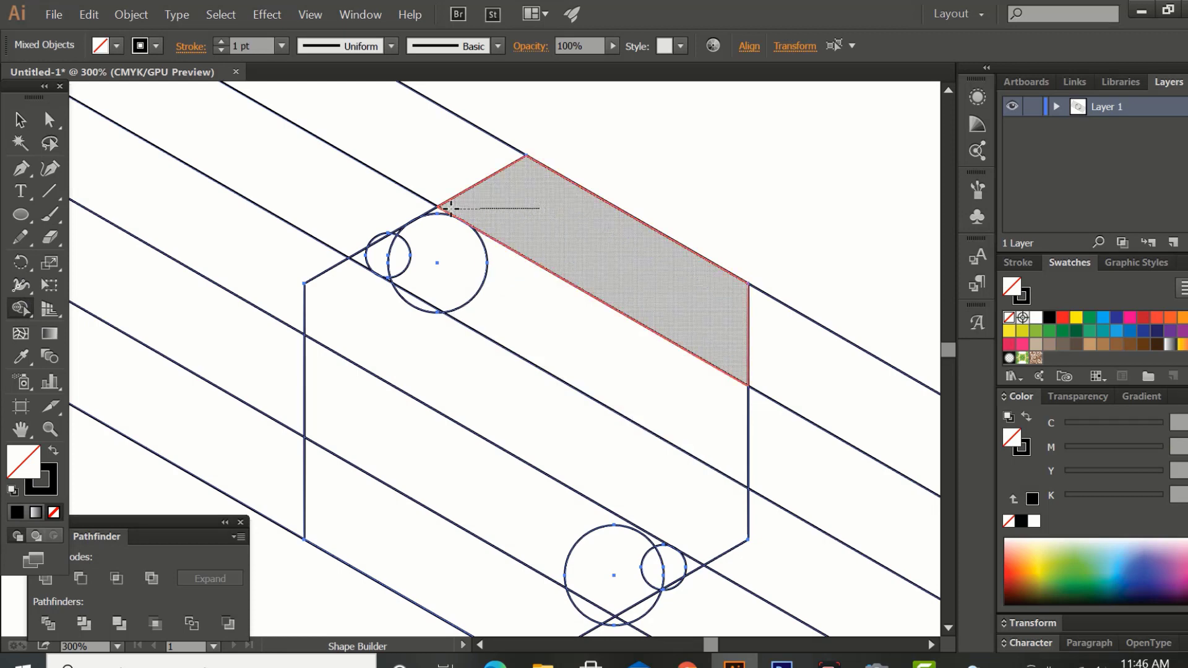
left_click_drag(439, 209, 439, 211)
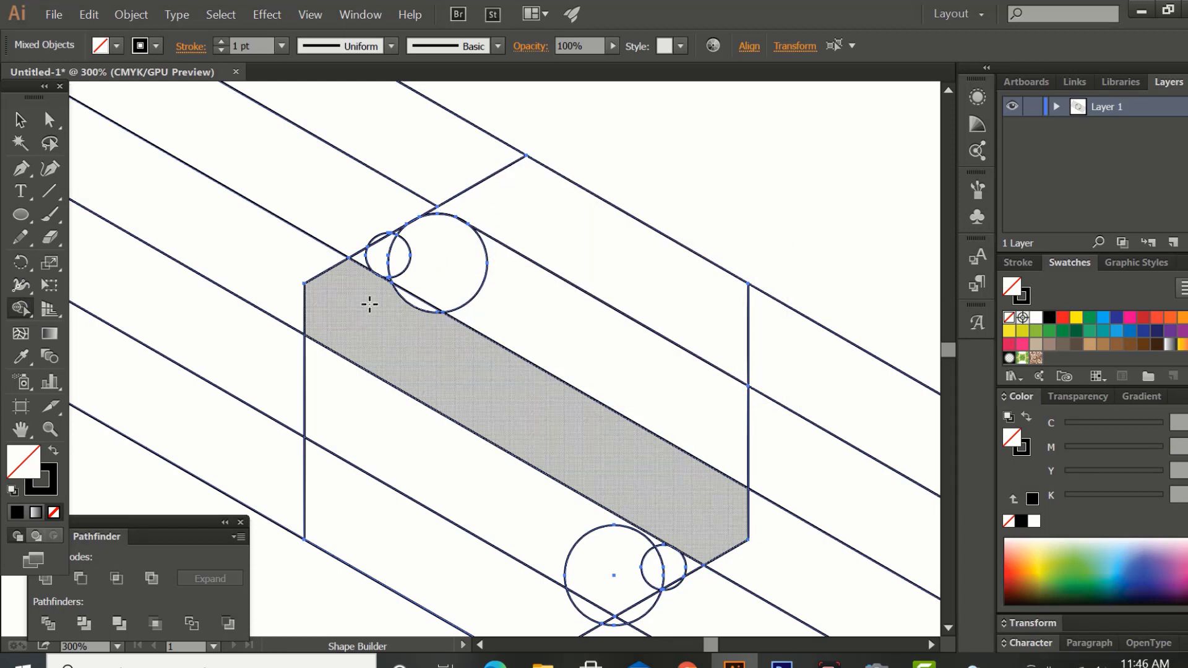
Merge the hexagon's middle band with the small leftover corners beside the small circles at both of its ends.
mouse_move(366, 306)
left_mouse_down()
mouse_move(361, 258)
mouse_move(364, 277)
mouse_move(412, 303)
left_mouse_up()
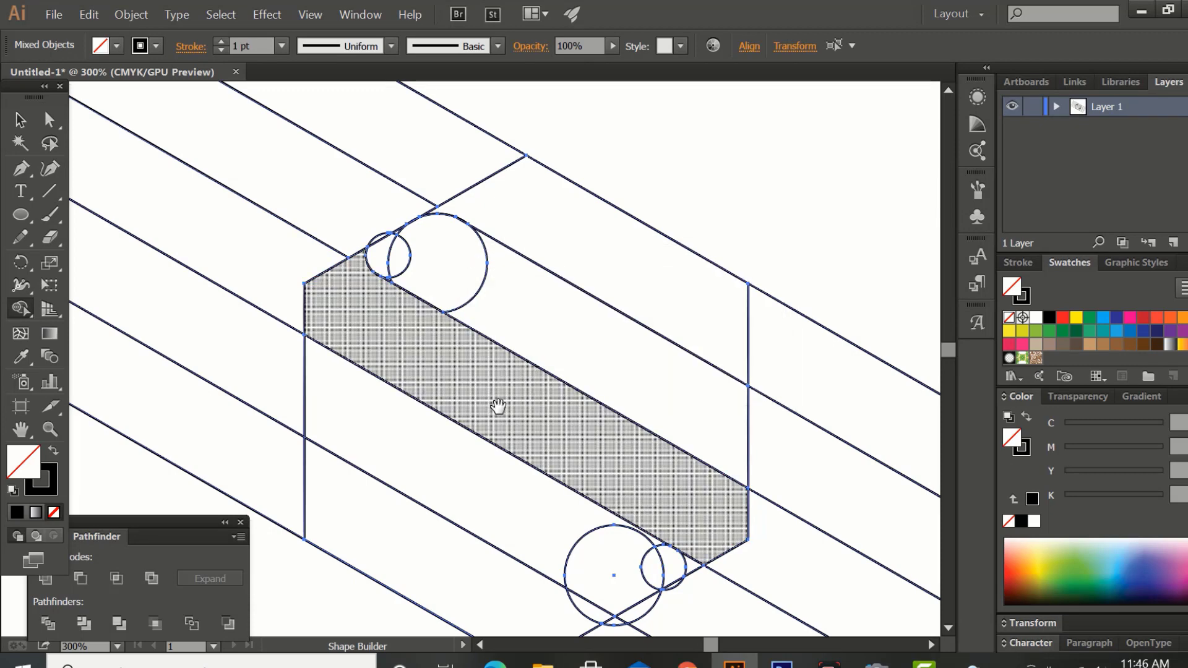
key("space")
left_click_drag(499, 406, 352, 211)
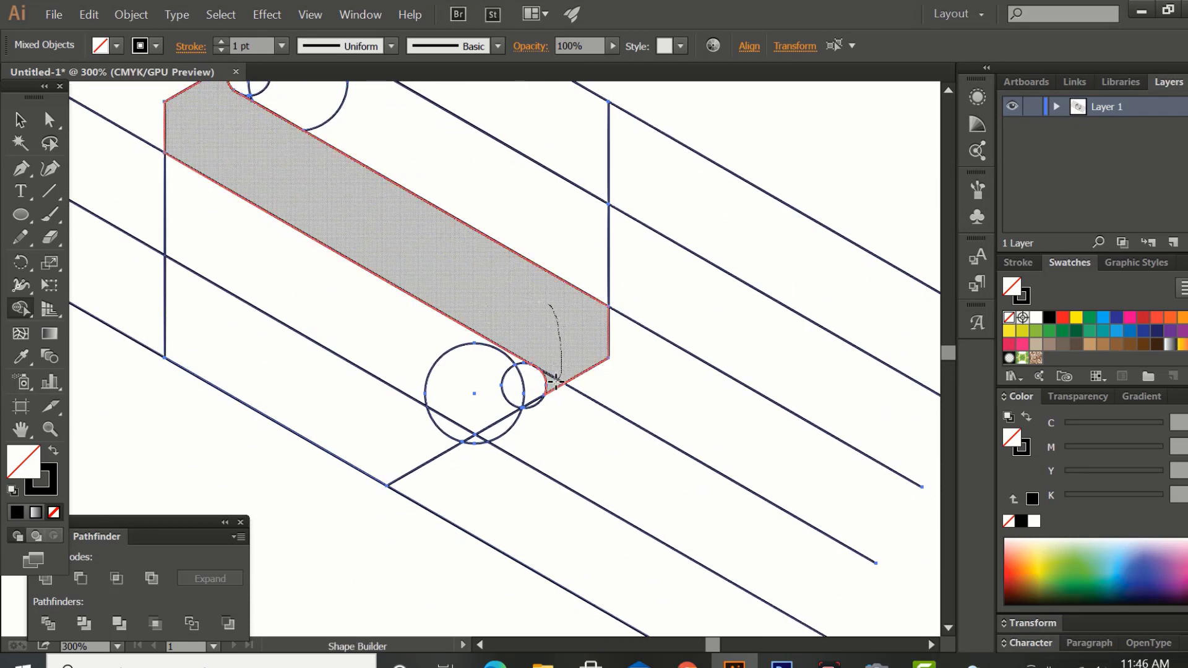
left_click_drag(556, 381, 559, 382)
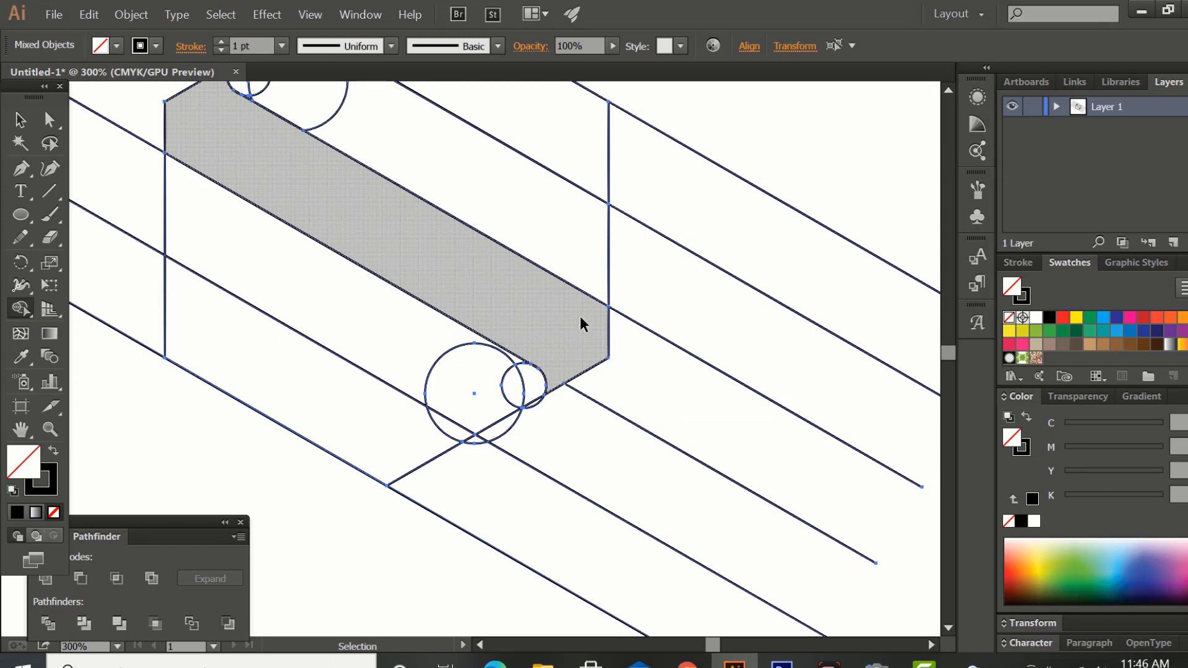
Delete the leftover circle pieces near the hexagon's upper-left and lower-right edges, keeping the rounded band corners.
key("ctrl+minus")
key("ctrl+minus")
key("space")
left_click_drag(578, 316, 640, 371)
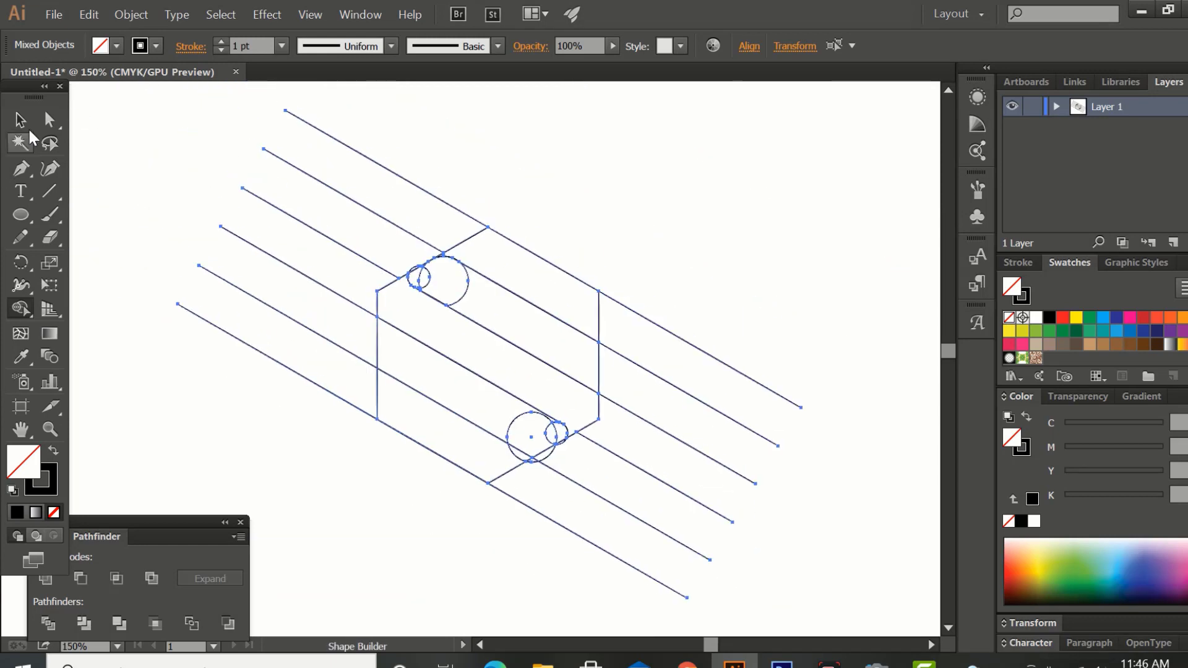
left_click(20, 120)
key("ctrl+a")
left_click(543, 231)
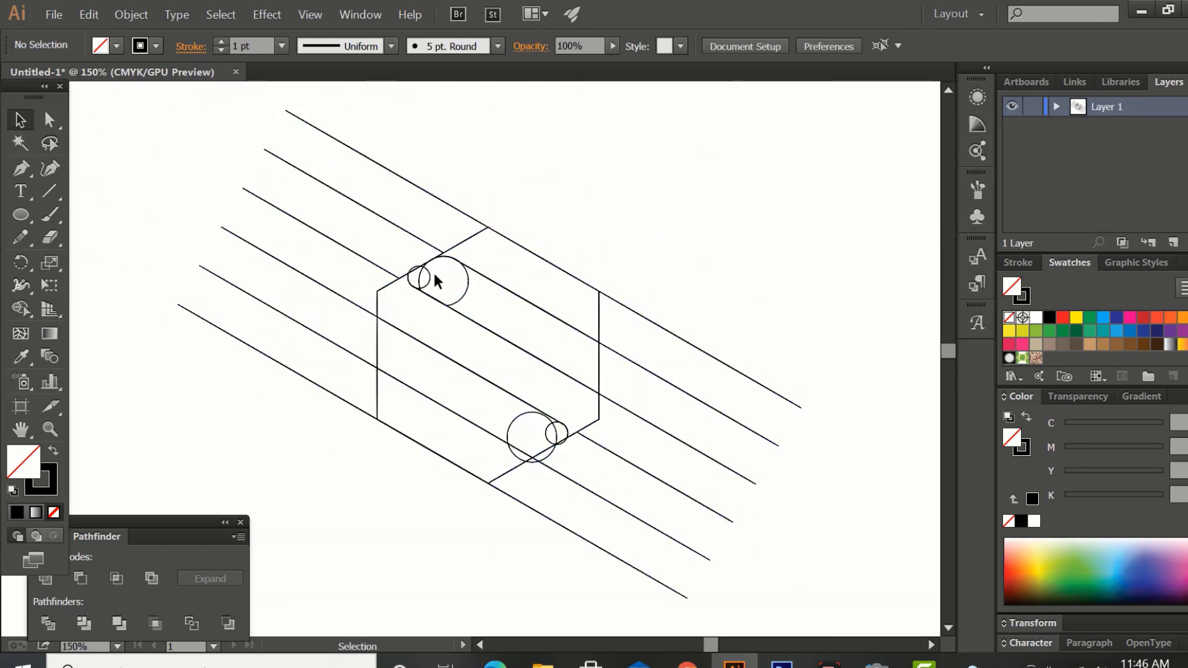
left_click(426, 277)
left_click(421, 284)
key("Delete")
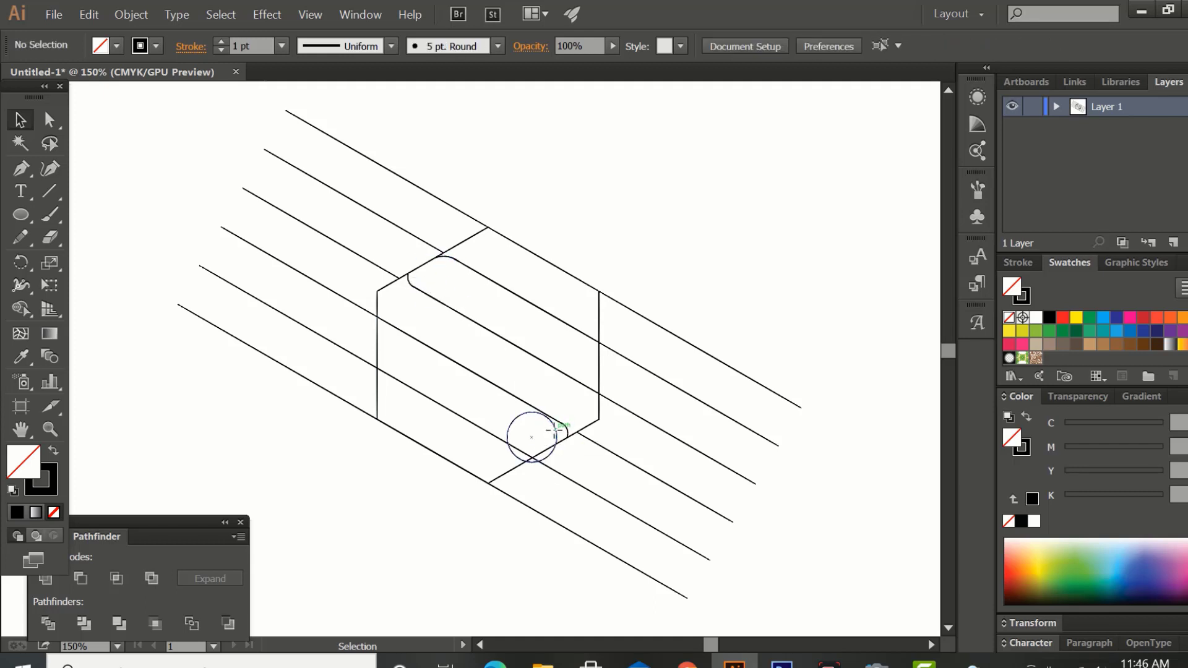
left_click(552, 429)
key("Delete")
Try to remove the guide line ends outside the hexagon with Shape Builder.
left_click(357, 151)
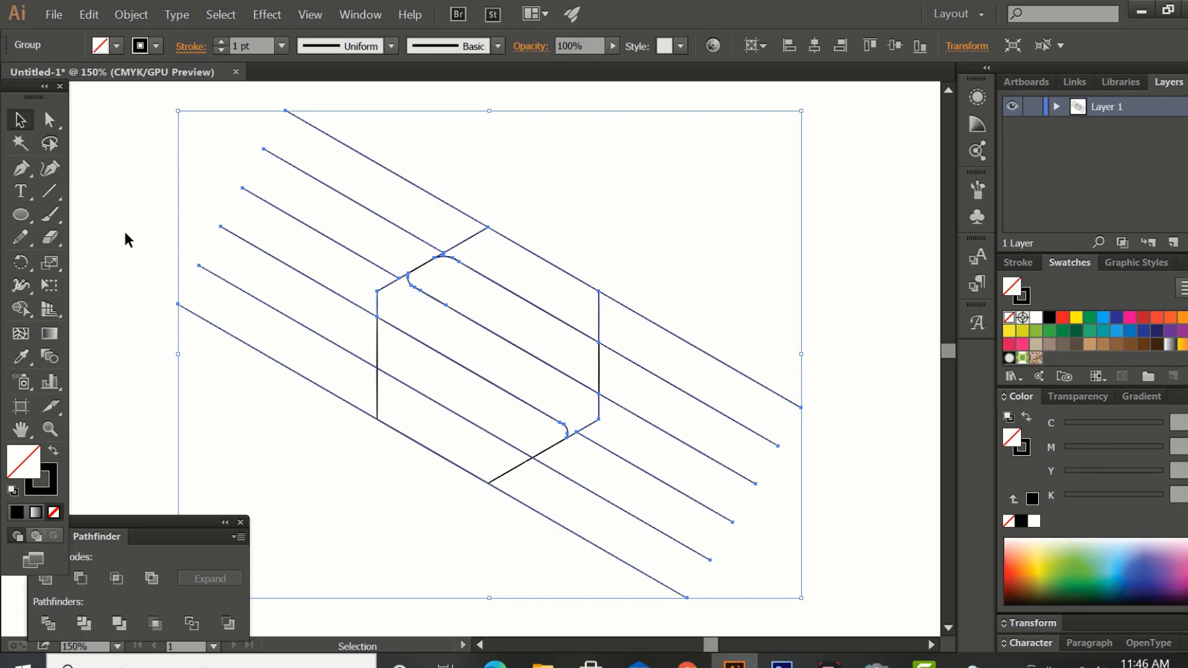
left_click(23, 306)
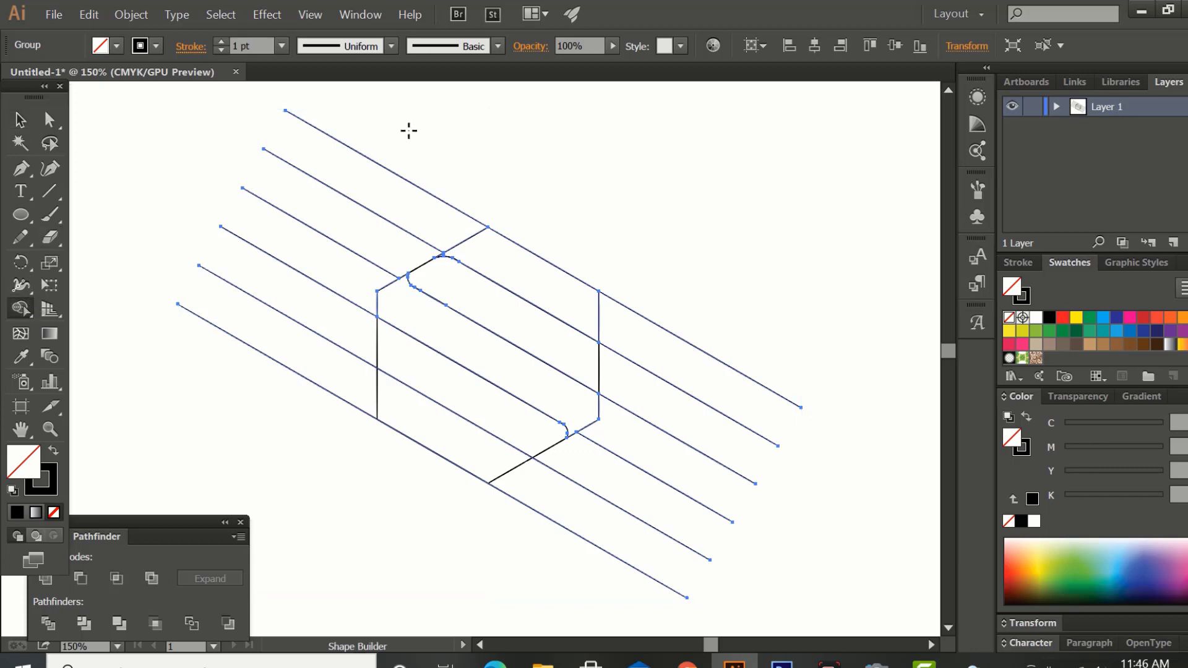
mouse_move(409, 131)
left_mouse_down()
mouse_move(295, 390)
mouse_move(497, 420)
left_mouse_up()
key("ctrl+z")
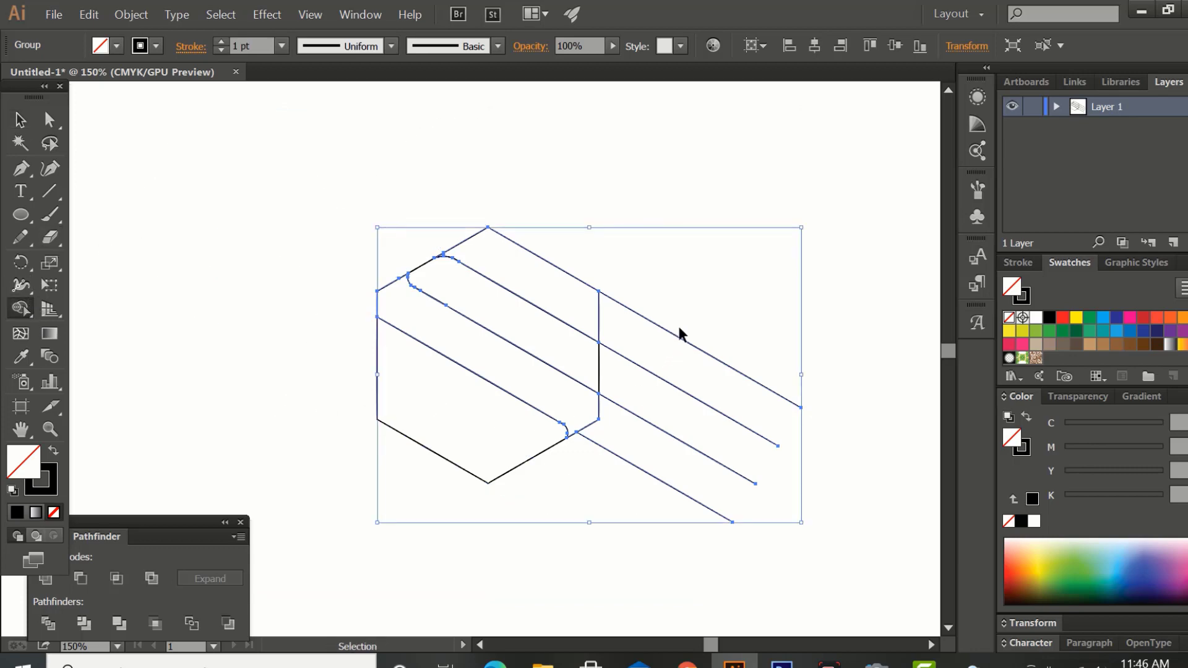
key("ctrl+z")
Divide the hexagon and guide lines with Pathfinder, and enlarge the resulting banded hexagon proportionally.
key("v")
left_click_drag(647, 147, 340, 530)
left_click(102, 537)
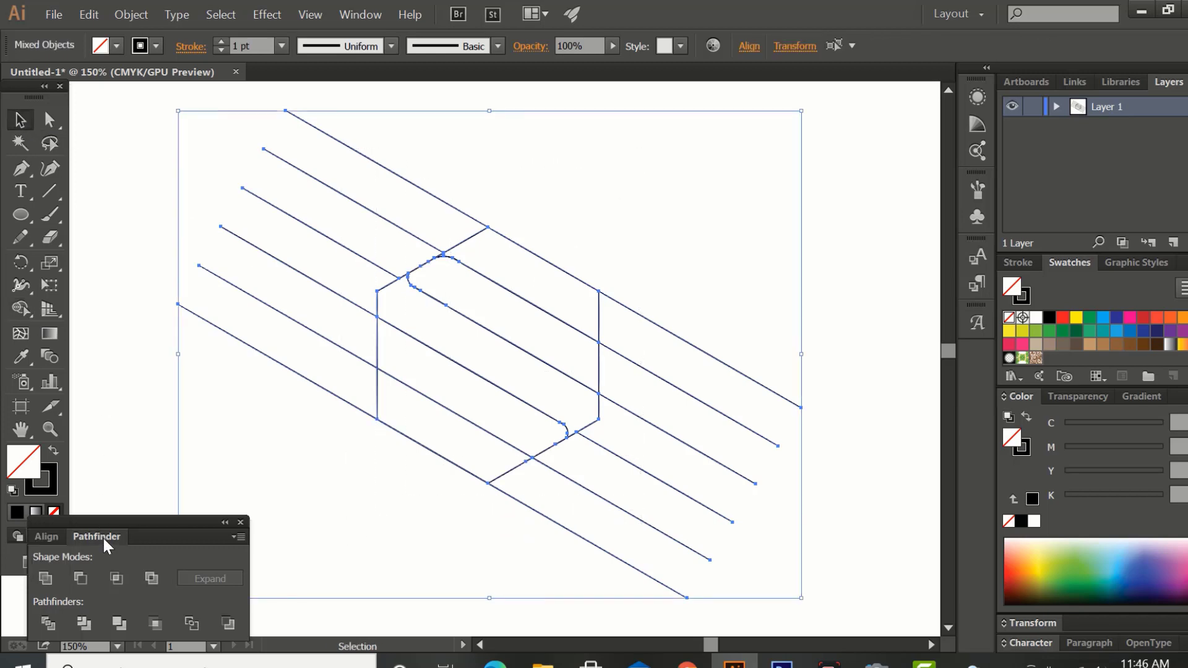
left_click(47, 623)
left_click_drag(305, 216, 588, 495)
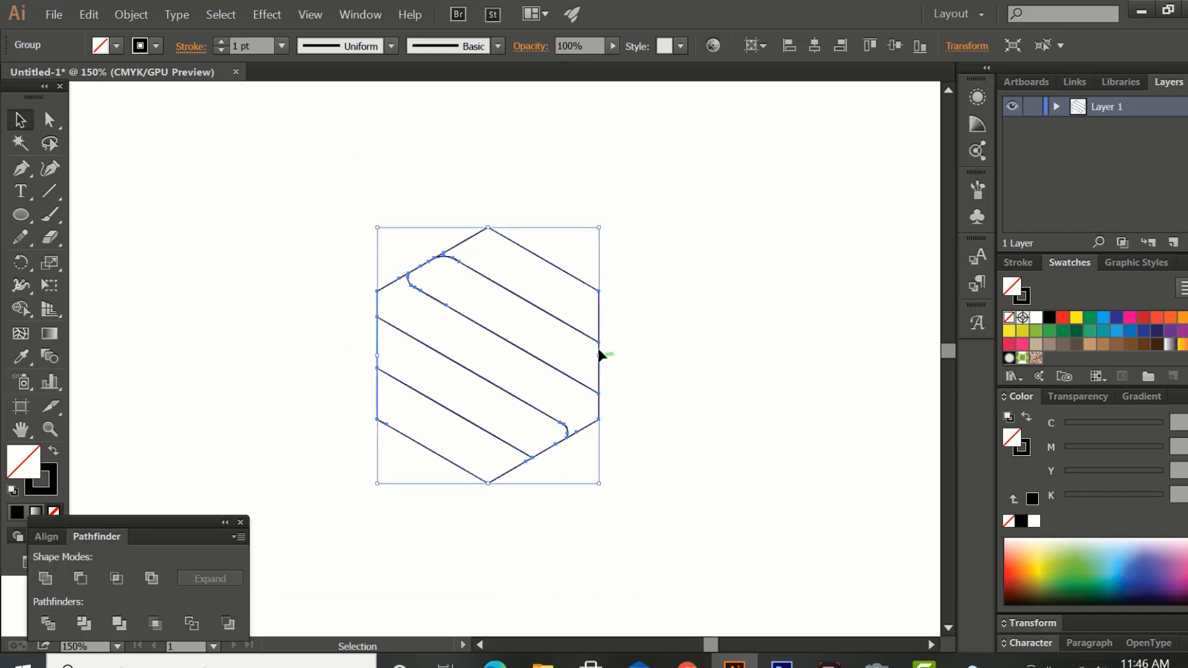
mouse_move(601, 357)
left_mouse_down()
mouse_move(629, 384)
mouse_move(621, 352)
left_mouse_up()
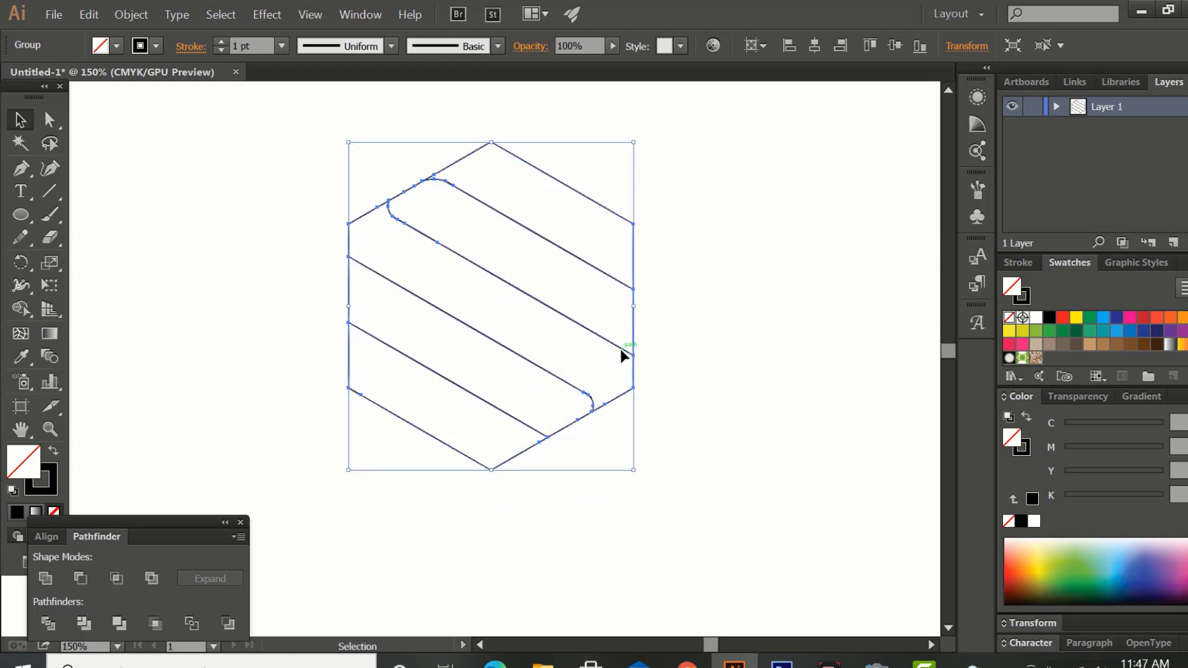
Remove the second and fourth diagonal bands of the hexagon with Shape Builder.
left_click(20, 308)
left_click(372, 300, "alt")
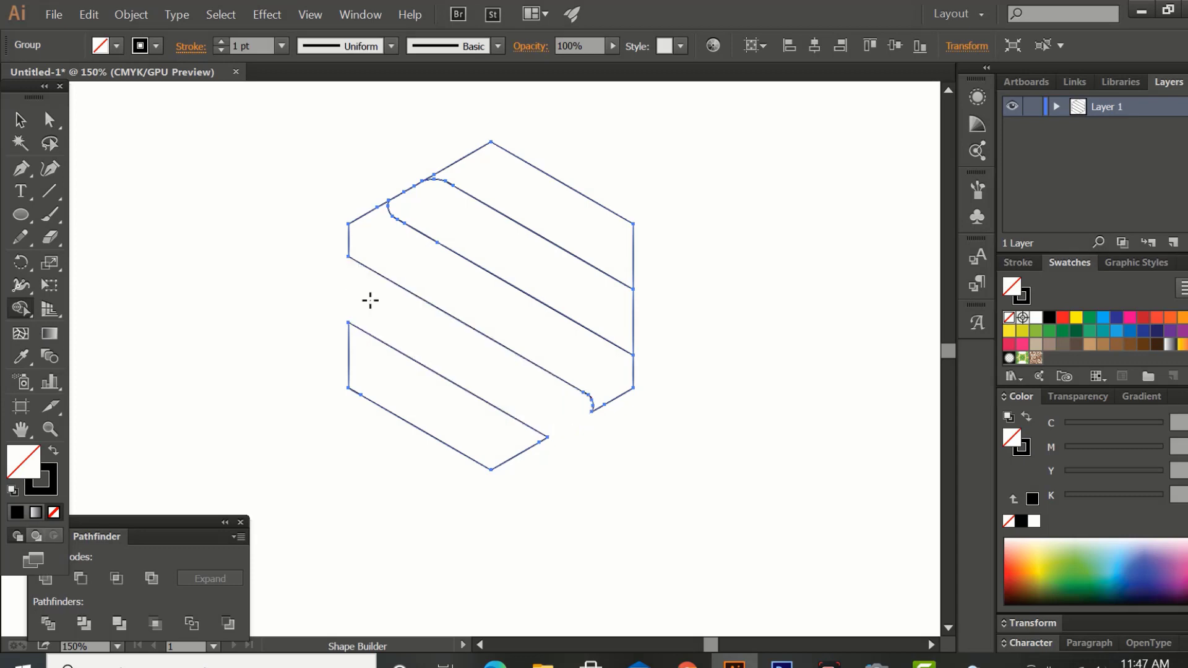
left_click_drag(686, 311, 608, 312)
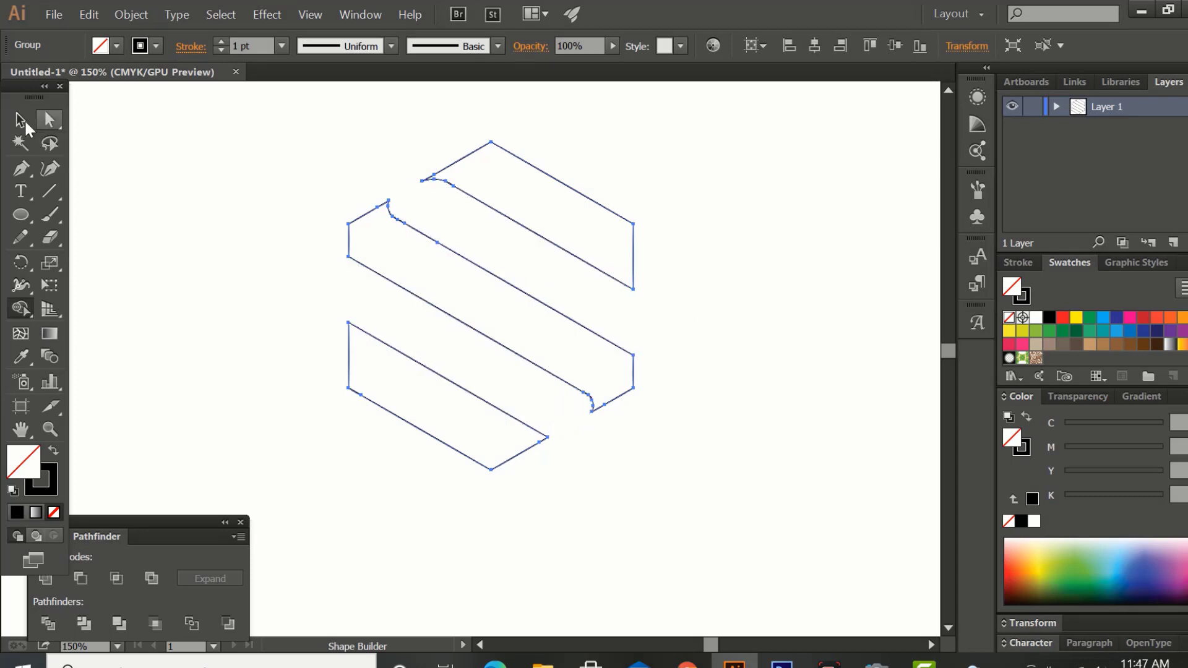
Select the three remaining bands and fill them with black.
left_click(21, 119)
left_click(334, 155)
left_click_drag(306, 133, 619, 452)
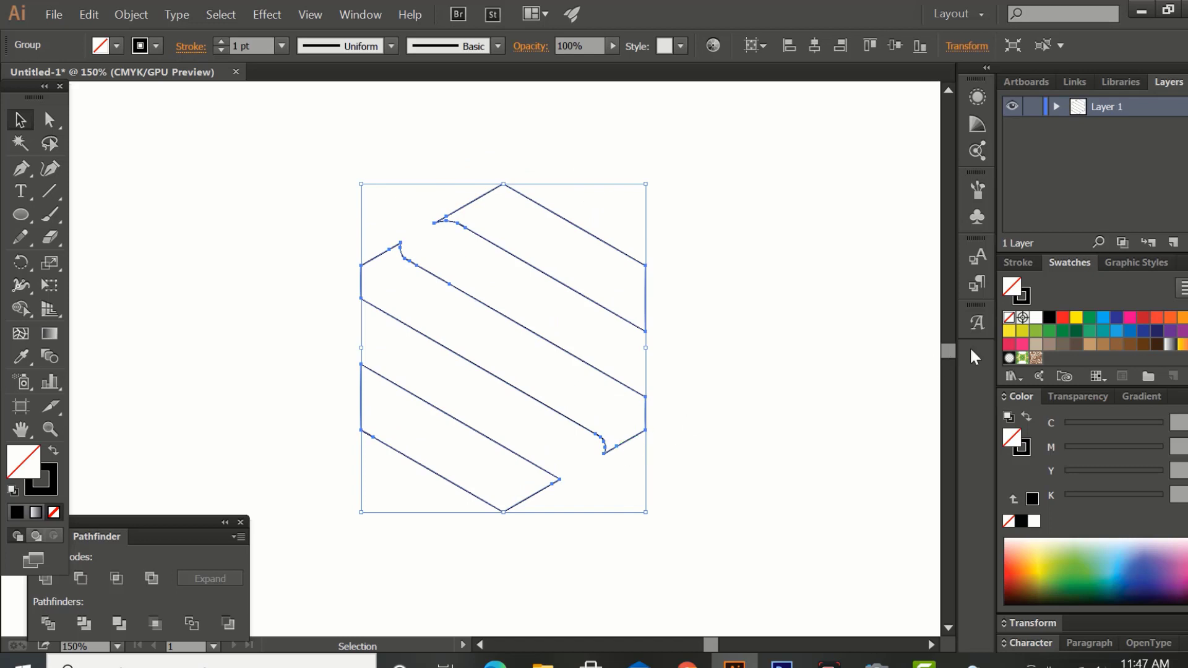
left_click(1050, 320)
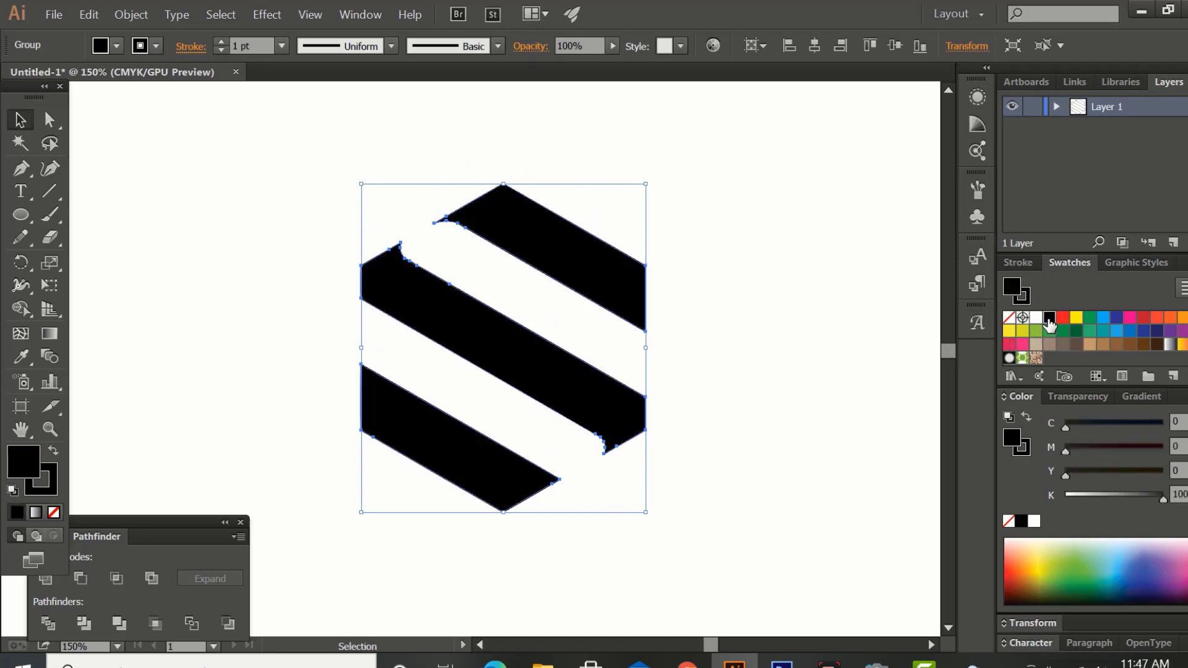
left_click(770, 355)
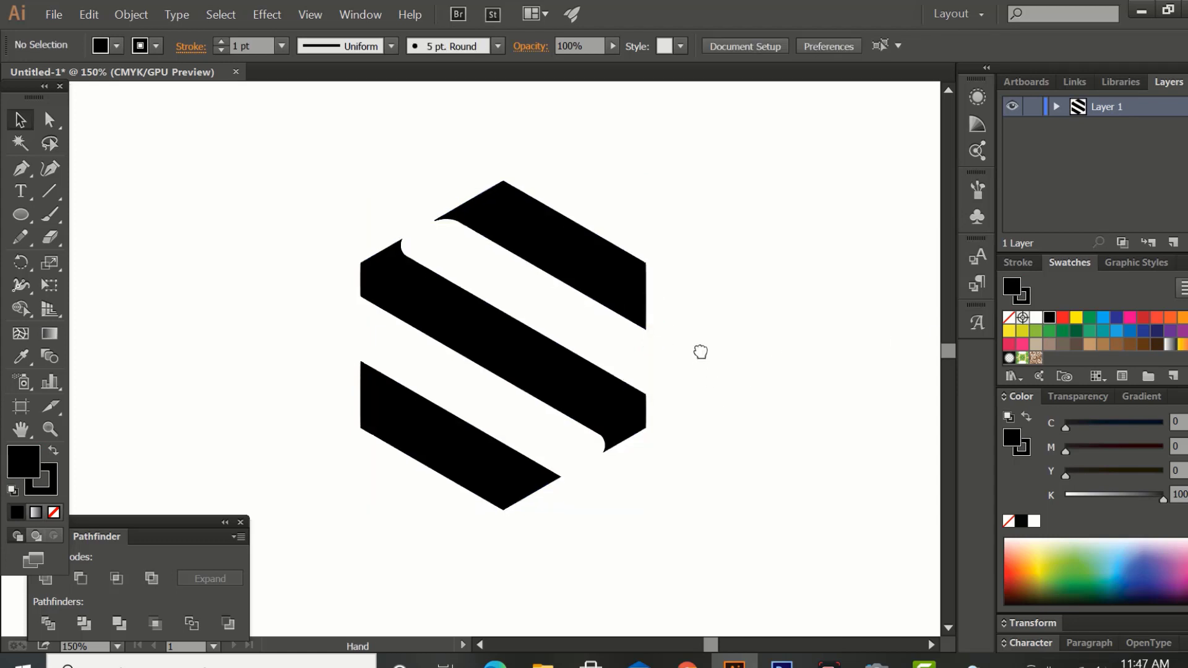
Ungroup the black bands so each one can be selected separately.
scroll(700, 350, "down", 1)
left_click_drag(624, 258, 570, 343)
key("ctrl+z")
right_click(589, 247)
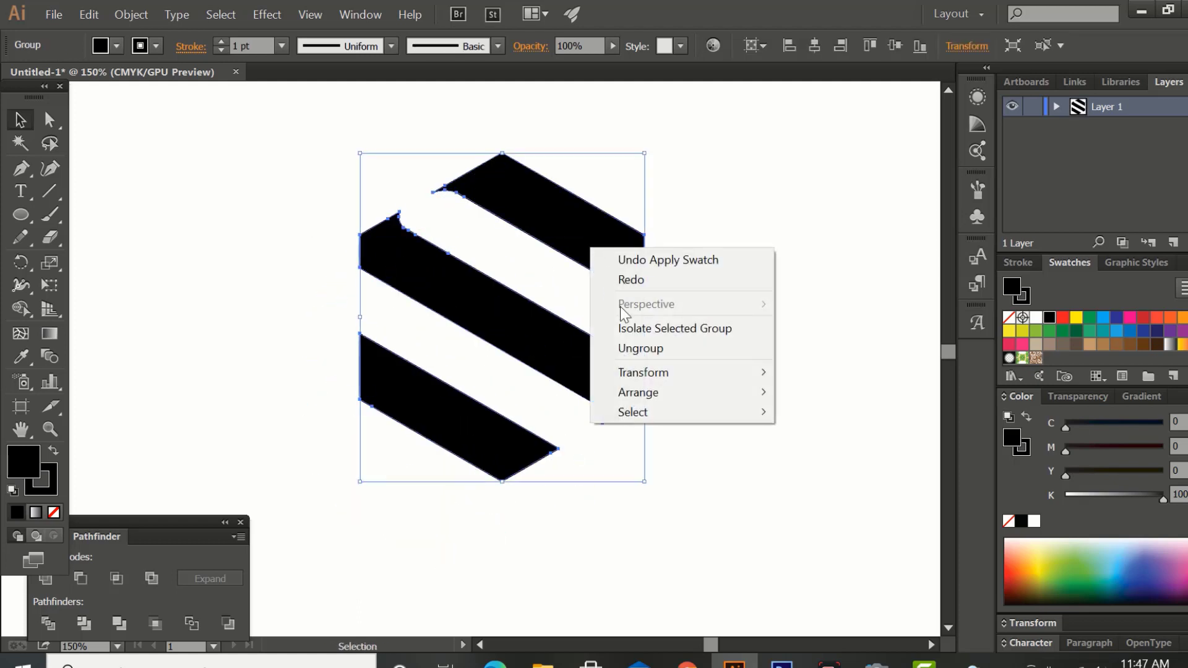
left_click(636, 347)
left_click(720, 357)
Duplicate the upper band and place the copy over the lower band.
left_click(603, 267)
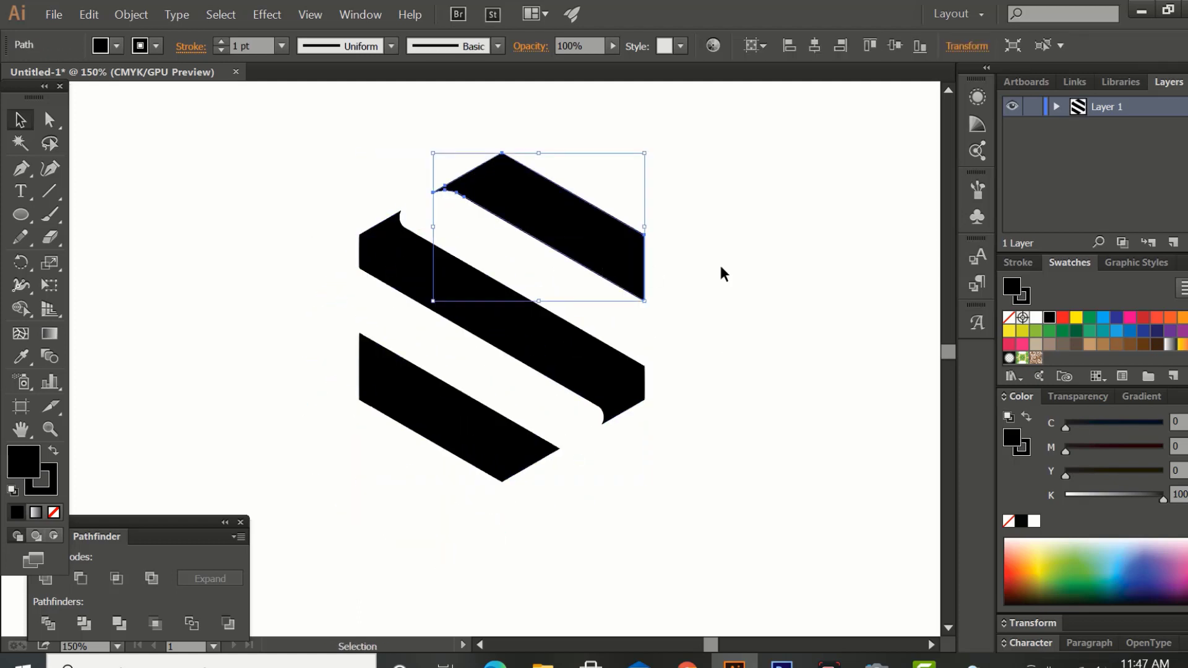
left_click(721, 271)
left_click_drag(615, 289, 499, 458)
left_click_drag(503, 464, 503, 466)
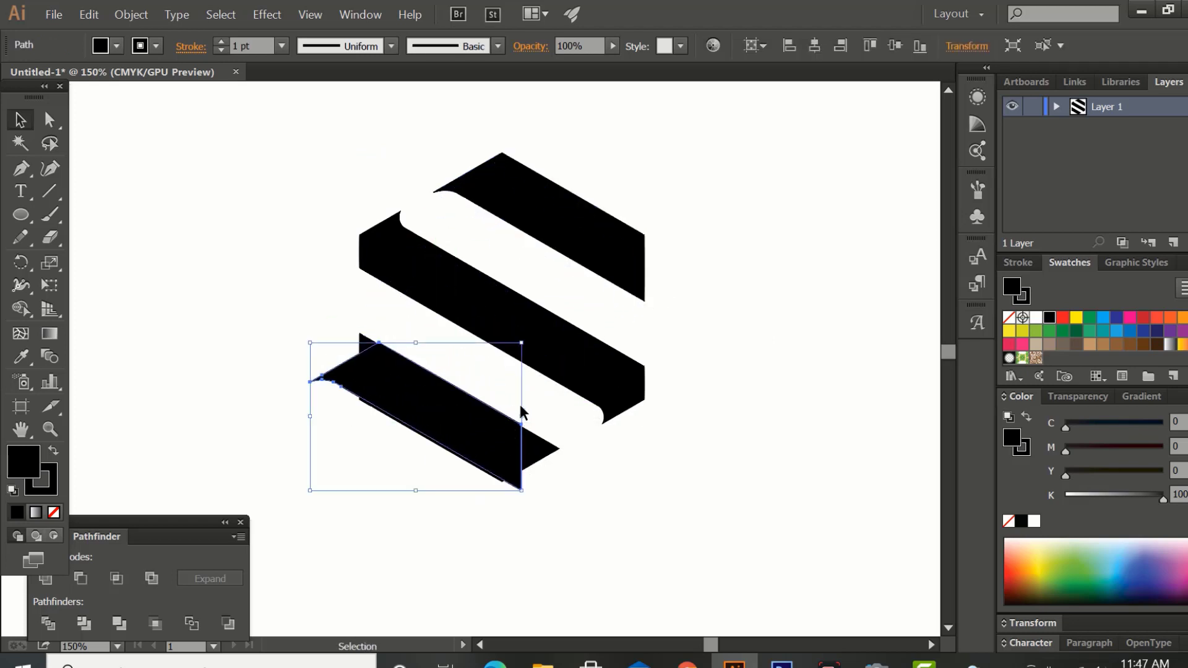
Rotate the copied band 180° and align it exactly over the lower band so its curved tip points right.
left_click_drag(525, 340, 344, 457)
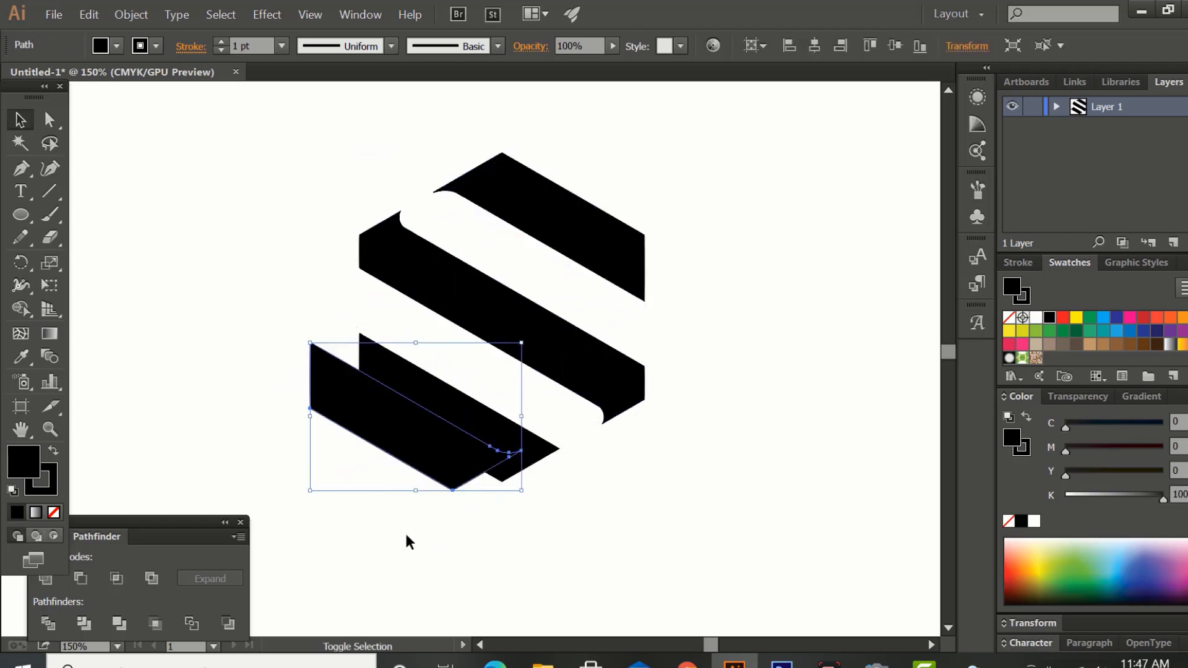
left_click(439, 491)
left_click_drag(457, 486, 500, 474)
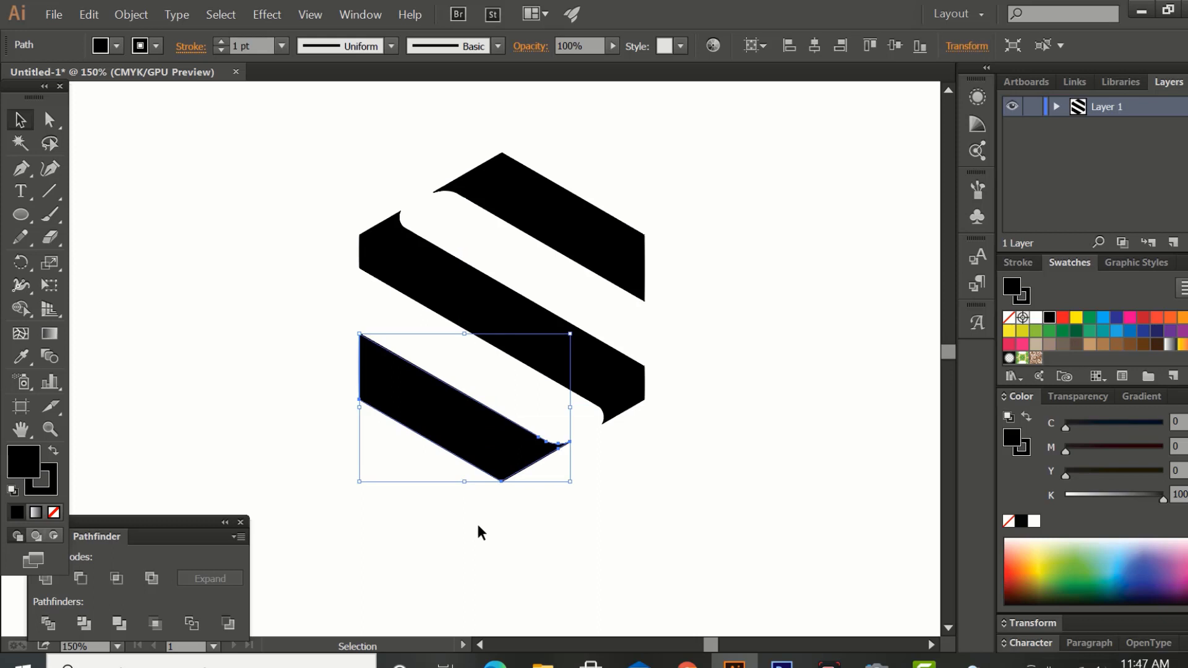
left_click(478, 522)
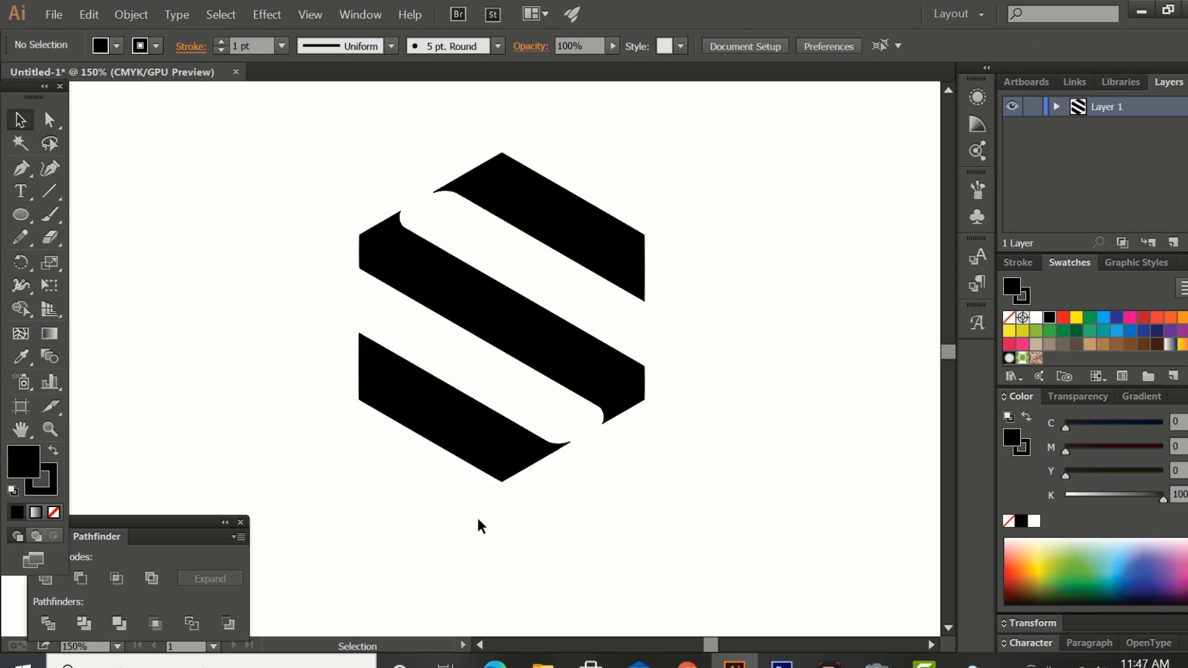
Send the rotated lower band copy to the back of the stacking order.
right_click(476, 430)
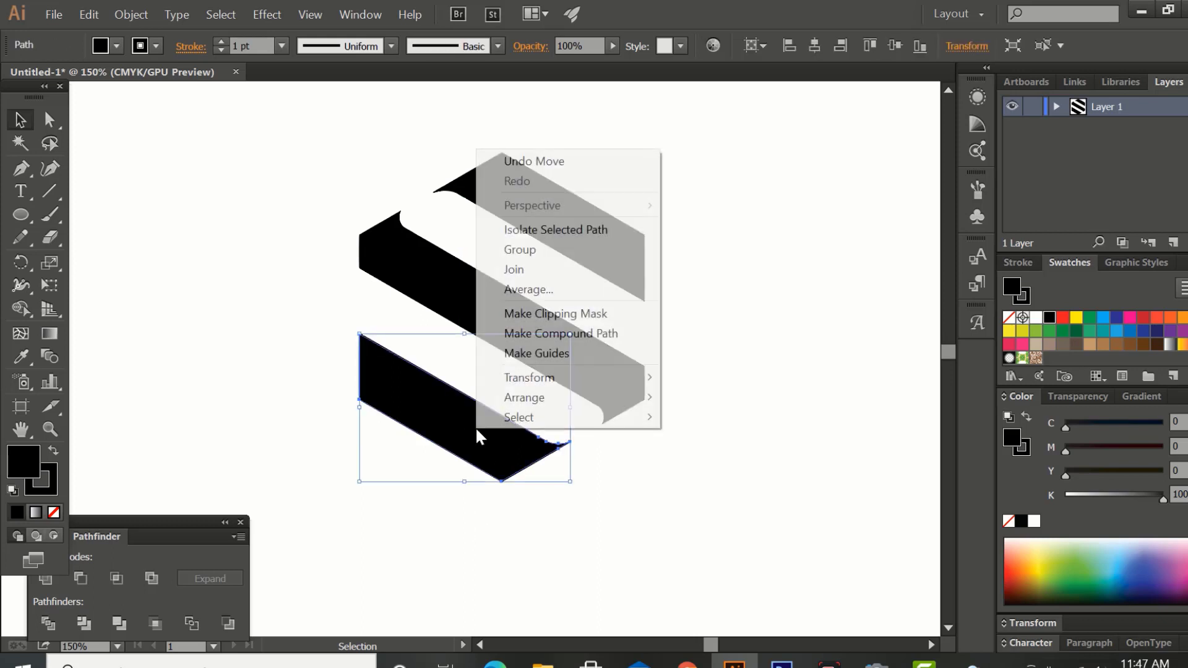
mouse_move(525, 396)
left_click(670, 456)
left_click(682, 516)
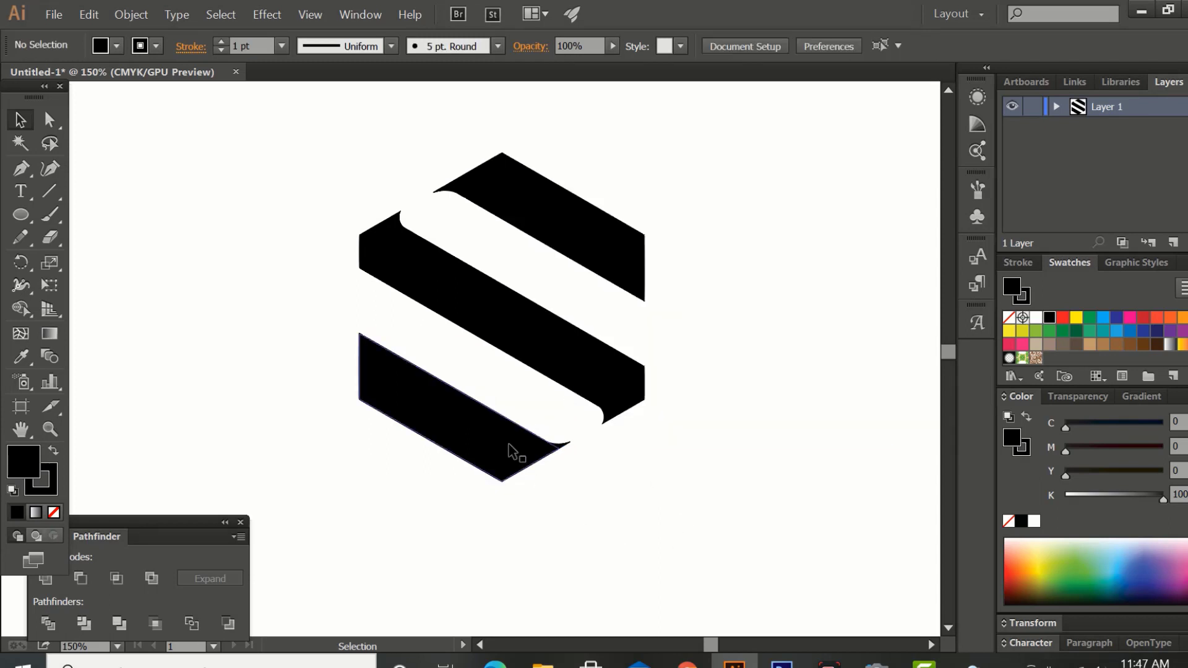
left_click_drag(508, 445, 435, 495)
key("ctrl+z")
Select all the black bands and remove their stroke.
left_click_drag(314, 174, 628, 495)
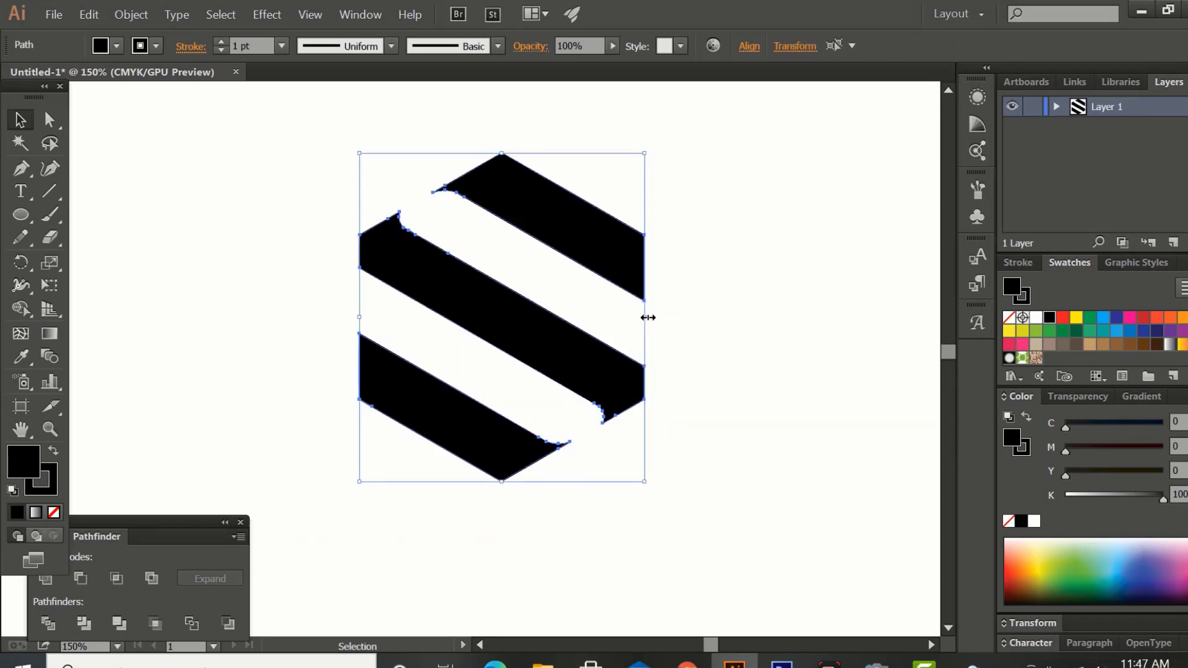
left_click(754, 368)
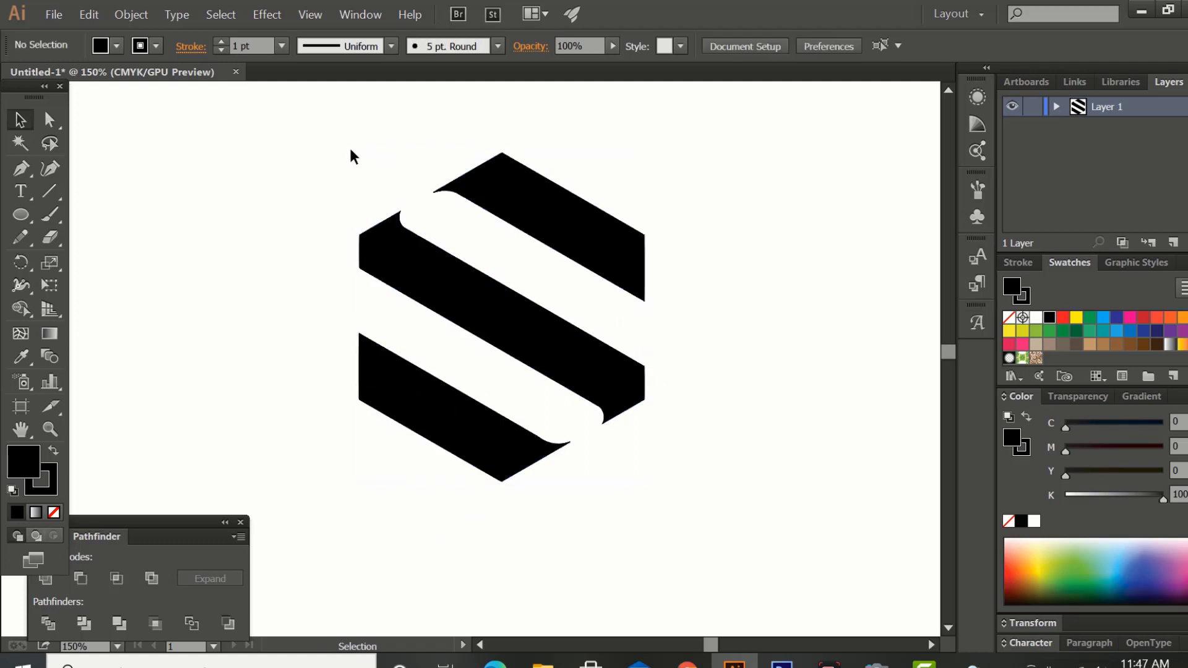
left_click_drag(350, 151, 546, 470)
left_click(47, 492)
left_click(54, 513)
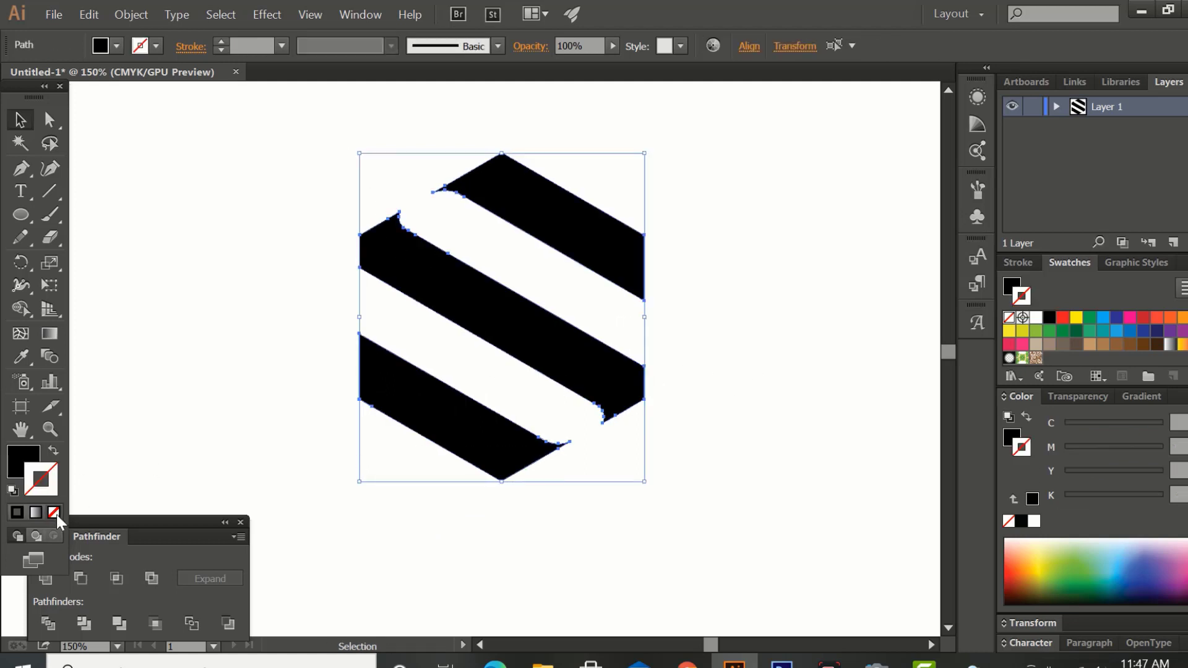
Round the outer corners of all three black bands with a corner radius of 10.44 mm.
left_click(24, 455)
left_click(210, 374)
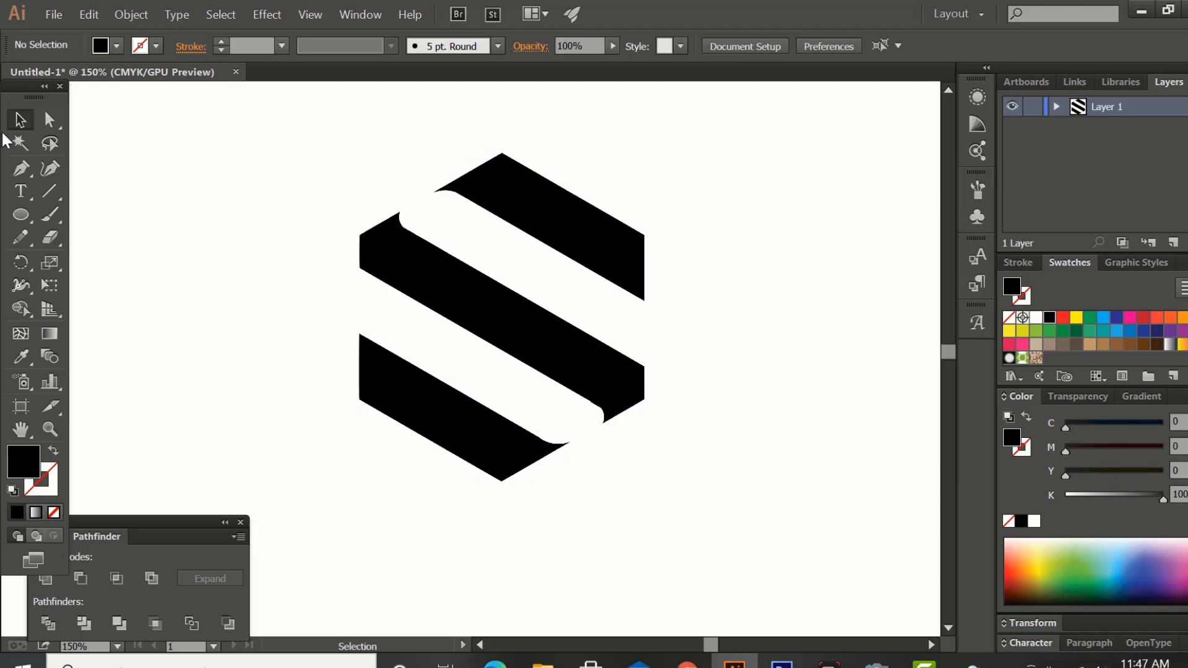
left_click(51, 120)
left_click_drag(297, 203, 372, 457)
left_click_drag(707, 175, 636, 418)
left_click_drag(494, 500, 507, 481)
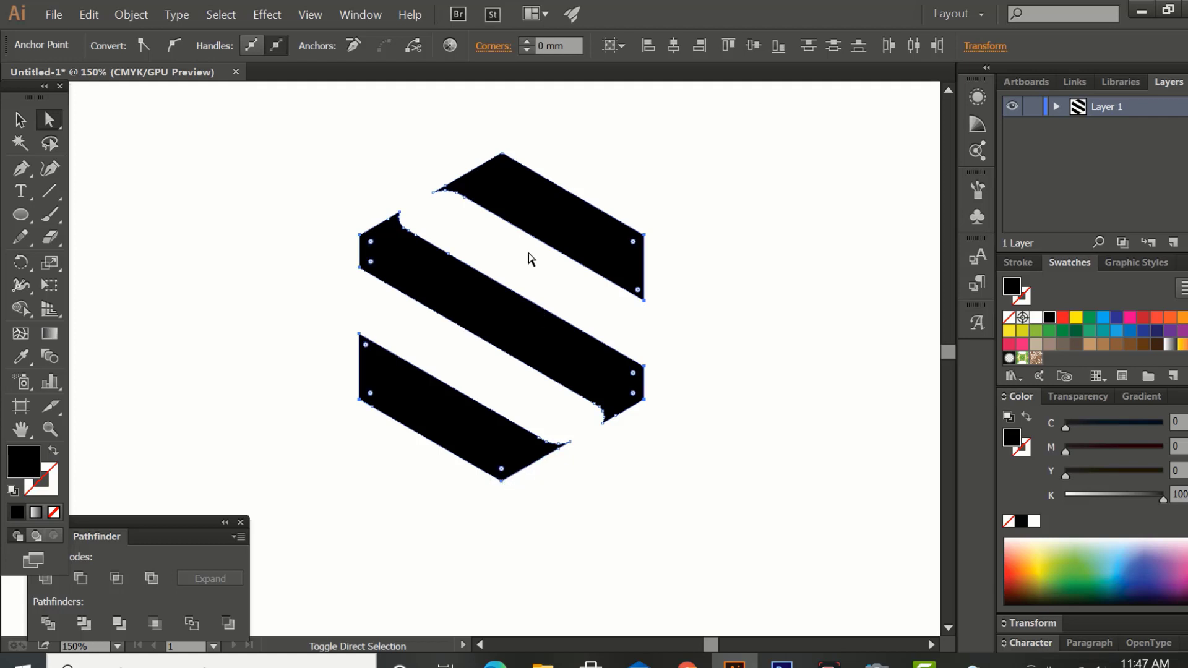
left_click_drag(492, 148, 513, 367)
left_click(19, 119)
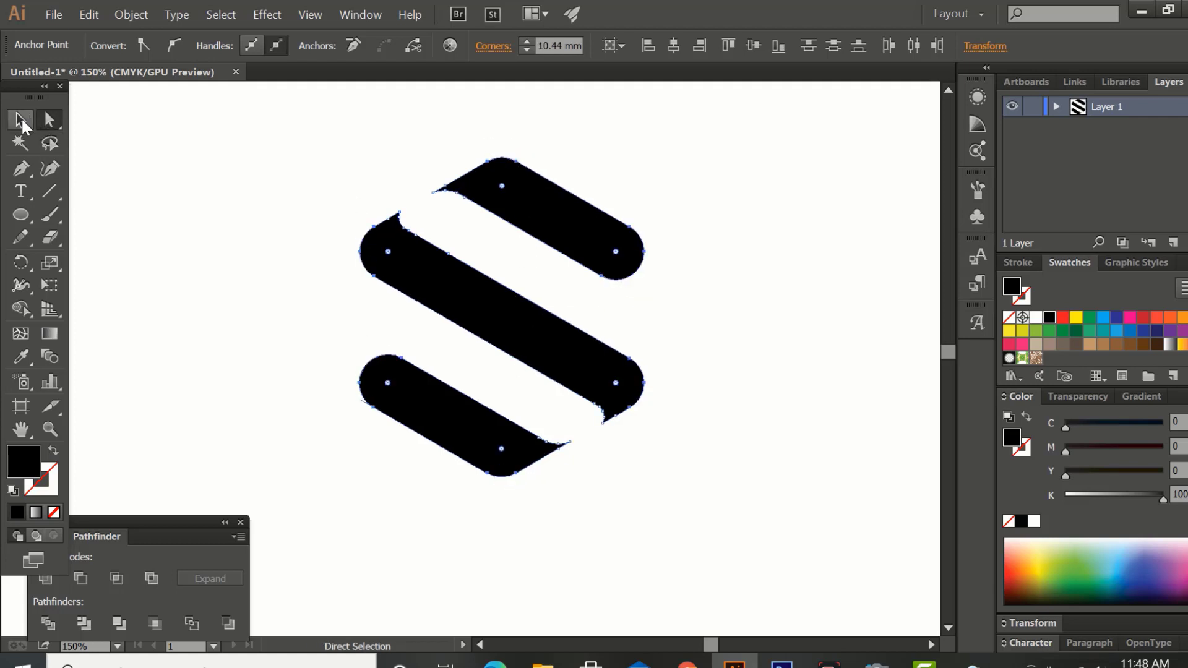
Scale the three bands down together to about half size and move them away from the leftover fragments.
left_click(205, 250)
left_click(562, 240)
left_click(511, 328, "shift")
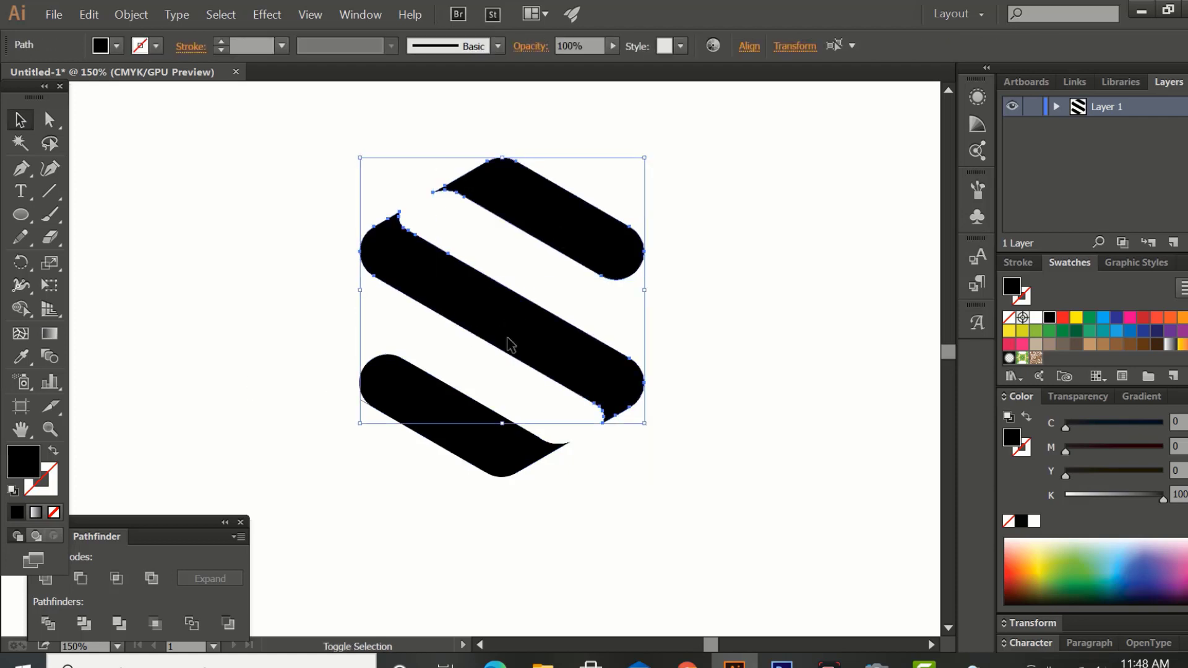
left_click(458, 405, "shift")
left_click_drag(646, 318, 241, 330)
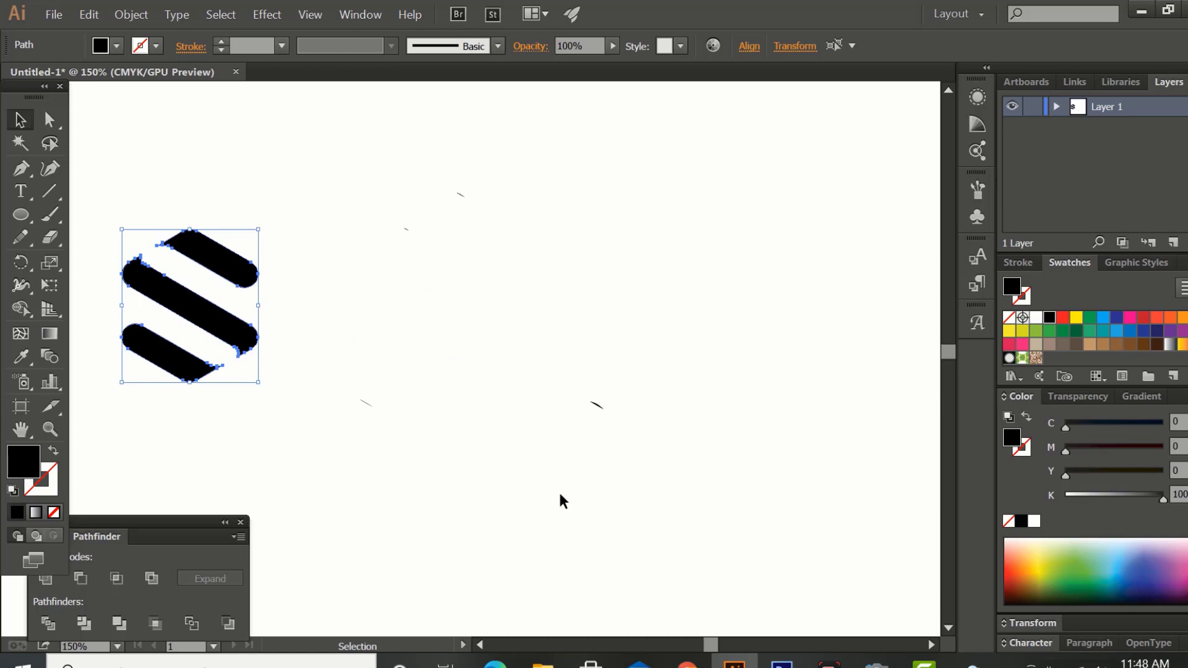
Delete the small leftover path fragments beside the bands.
left_click(489, 288)
left_click_drag(362, 159, 681, 500)
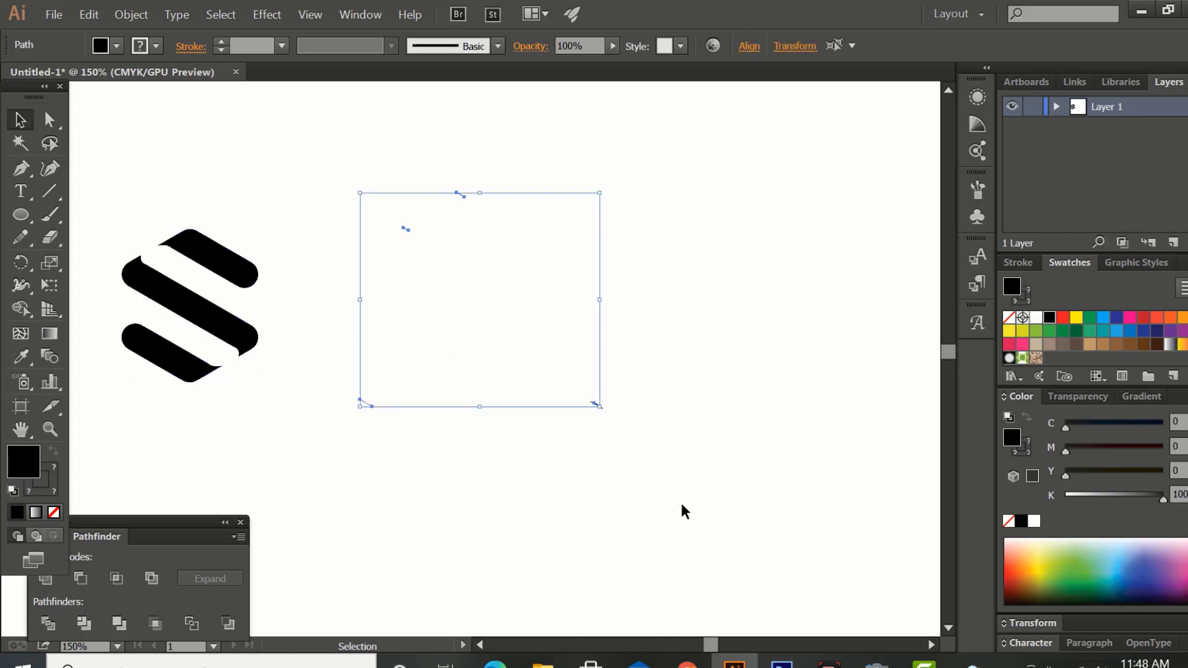
key("Delete")
left_click_drag(514, 247, 708, 518)
Move the three bands back to the middle of the canvas and group them.
left_click_drag(140, 195, 255, 448)
left_click_drag(223, 330, 535, 379)
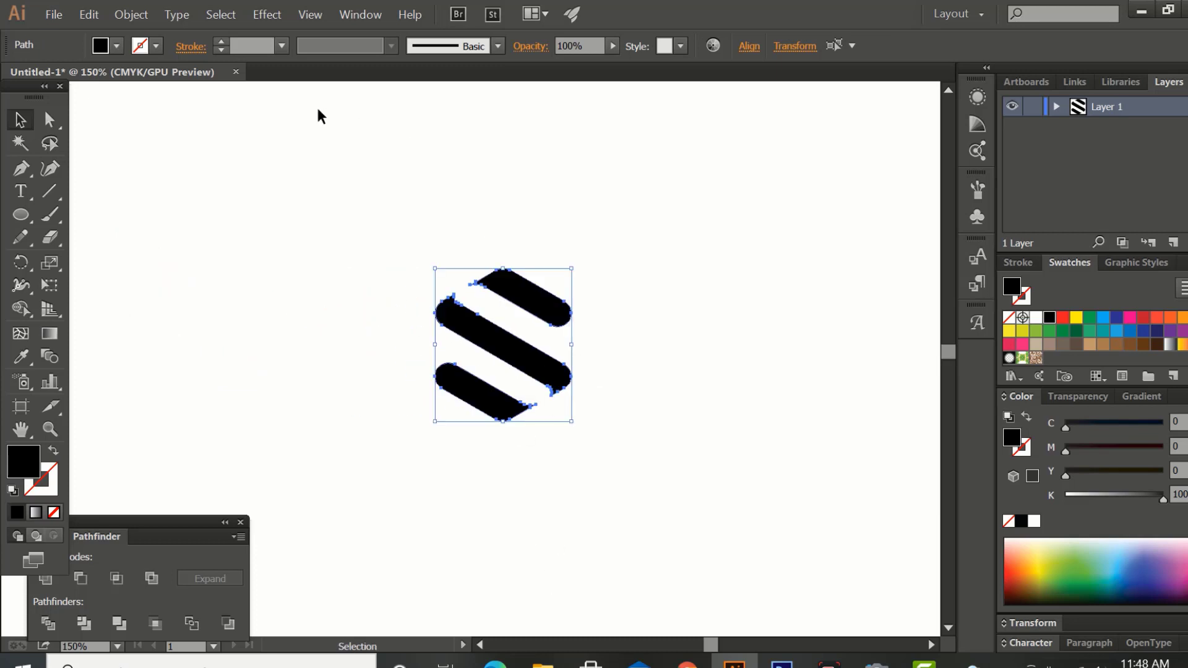
left_click(131, 14)
left_click(151, 81)
left_click(314, 262)
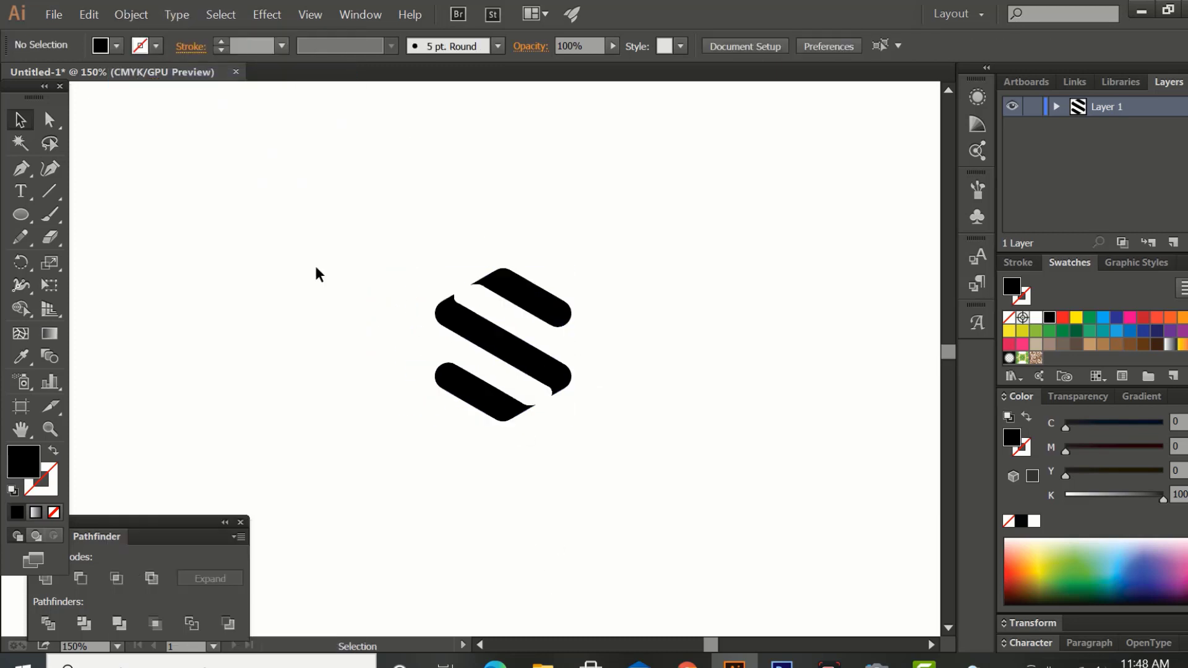
Enlarge the logo group to fill more of the artboard and centre it horizontally on the artboard.
key("ctrl+minus")
key("ctrl+minus")
key("ctrl+minus")
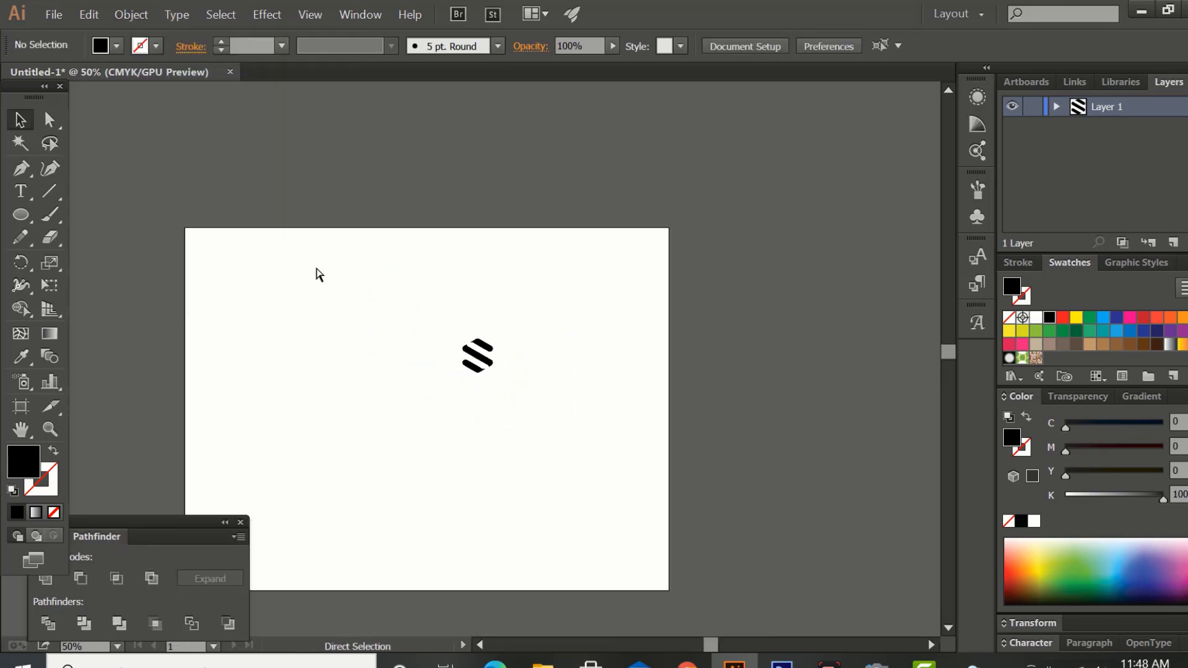
key("ctrl+minus")
left_click_drag(466, 437, 545, 418)
key("ctrl+plus")
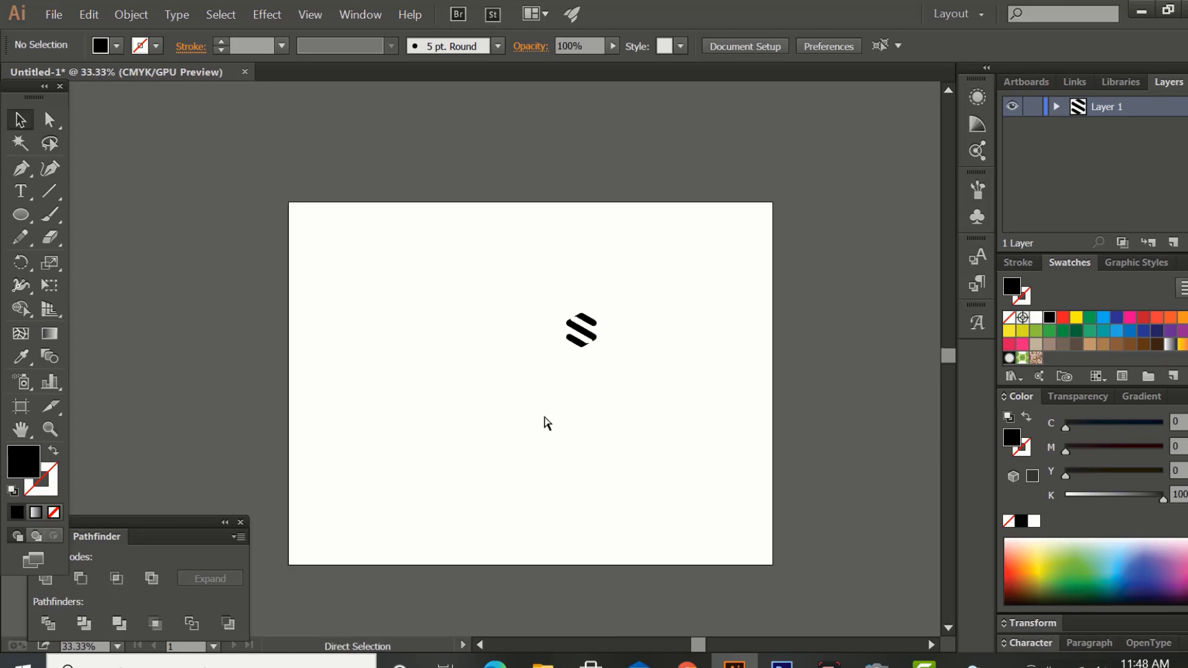
key("ctrl+plus")
key("ctrl+minus")
left_click(588, 344)
left_click_drag(598, 351, 656, 450)
left_click_drag(649, 363, 615, 409)
left_click(814, 45)
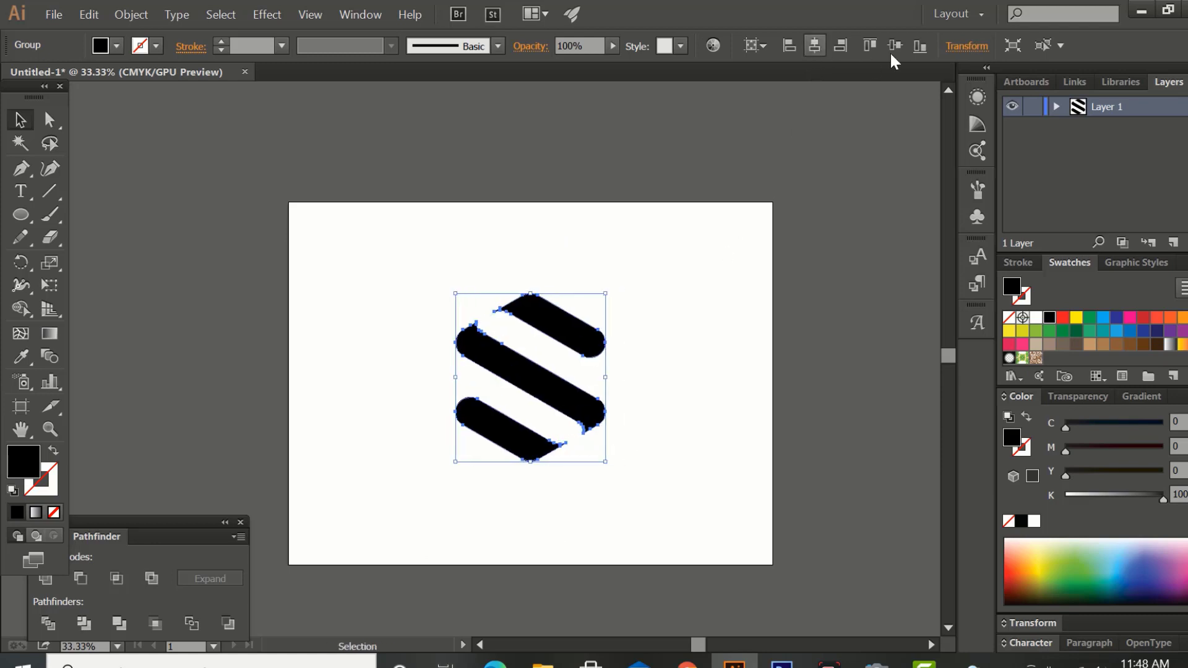
left_click_drag(609, 464, 658, 486)
Draw a black rectangle covering the whole artboard and send it behind the logo.
scroll(658, 485, "down", 2)
left_click_drag(20, 221, 84, 213)
left_click_drag(282, 182, 768, 545)
key("v")
right_click(604, 312)
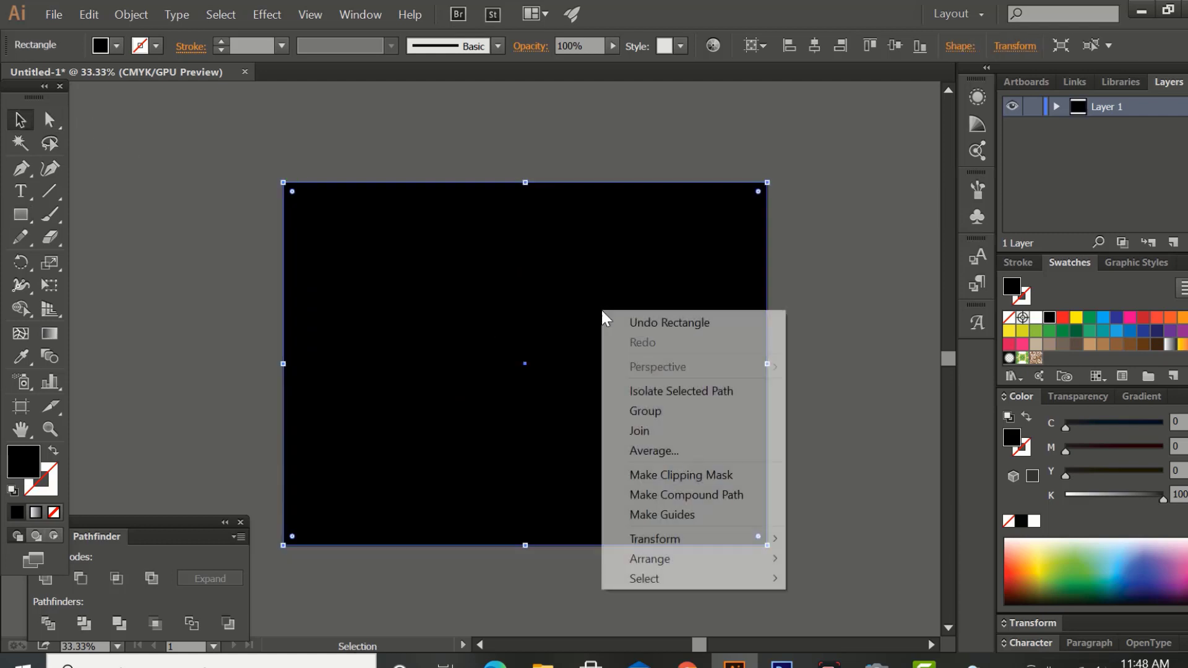
mouse_move(654, 562)
left_click(823, 616)
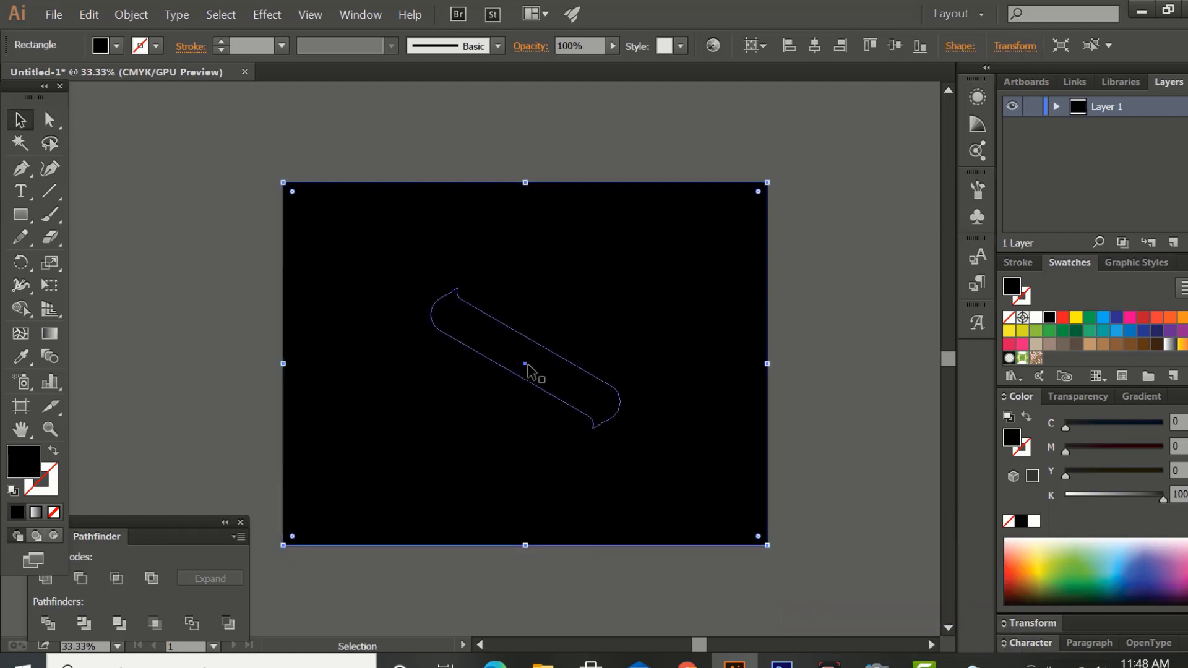
Fill the logo group with the light grey swatch of 5% black.
left_click(530, 371)
scroll(1183, 334, "down", 2)
left_click(1154, 342)
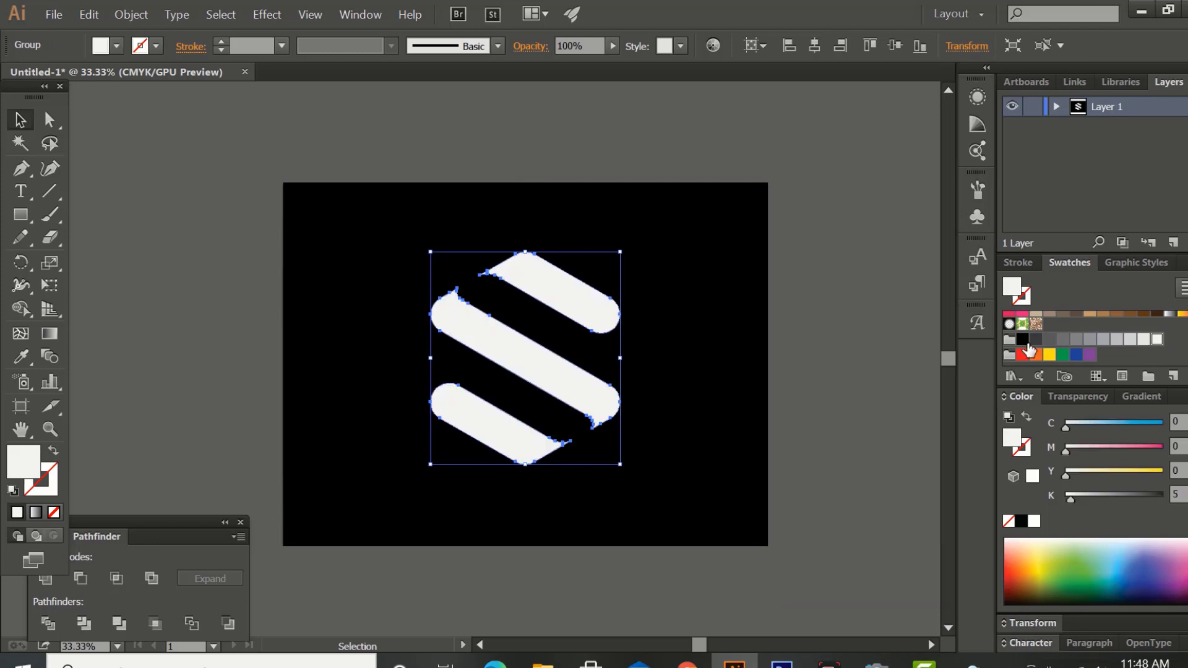
Set the opacity of both the logo group and the black background rectangle to 94%.
left_click(769, 368)
left_click(605, 323)
left_click(605, 323, "shift")
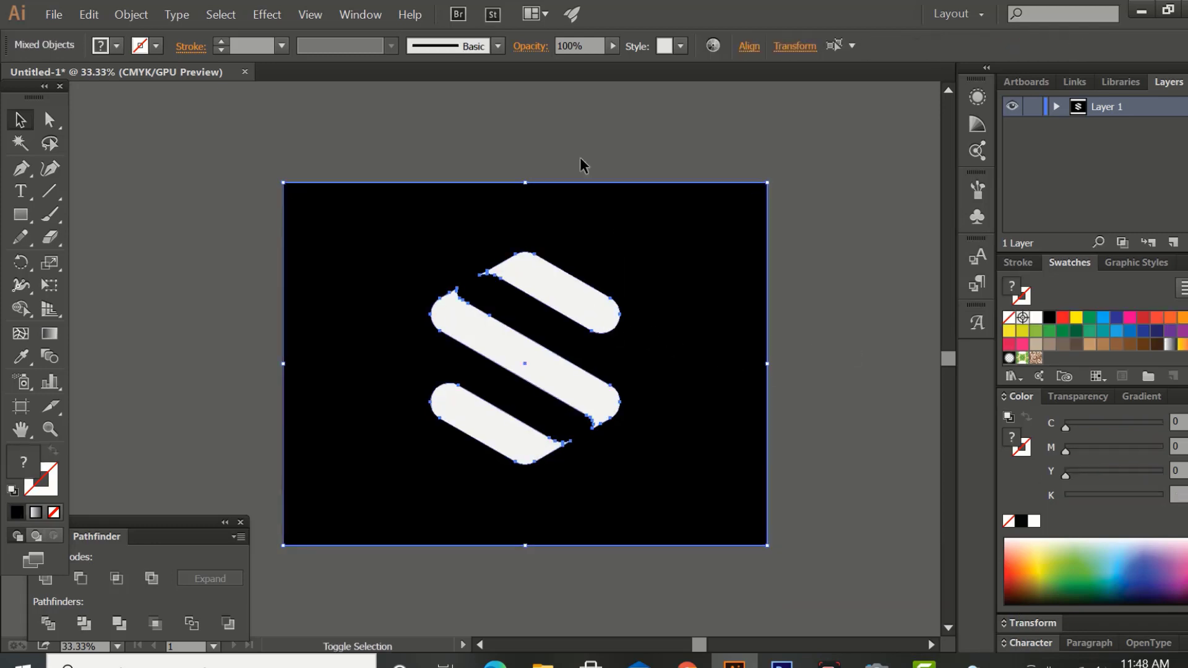
scroll(578, 46, "down", 2)
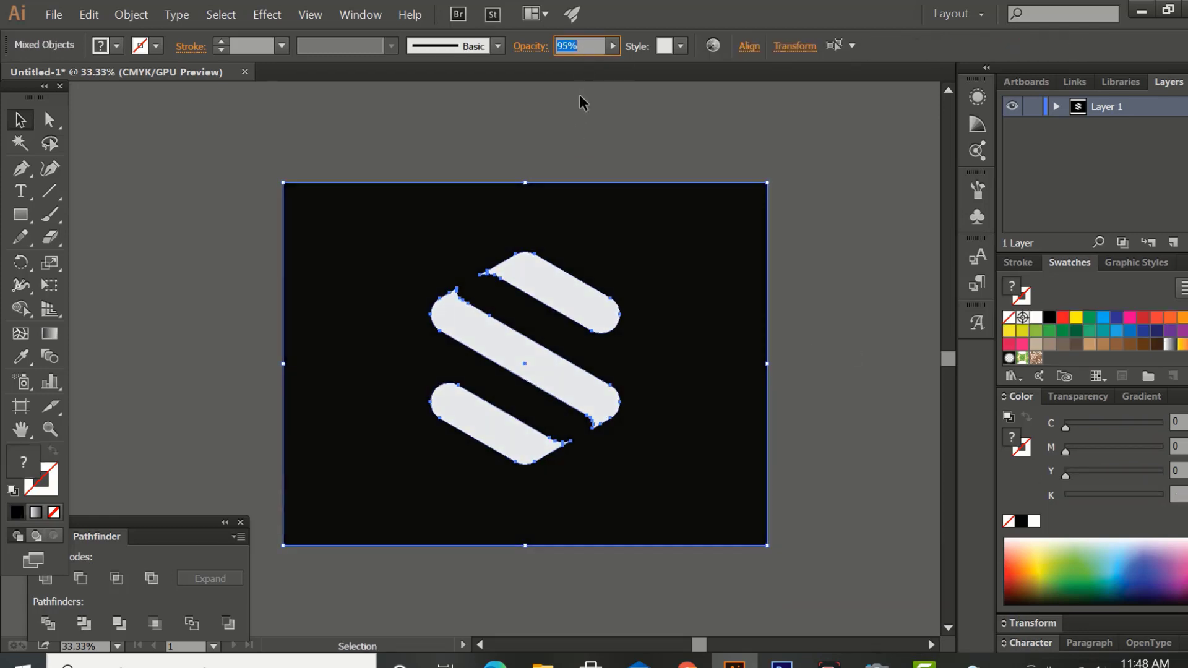
scroll(579, 96, "down", 1)
left_click(568, 135)
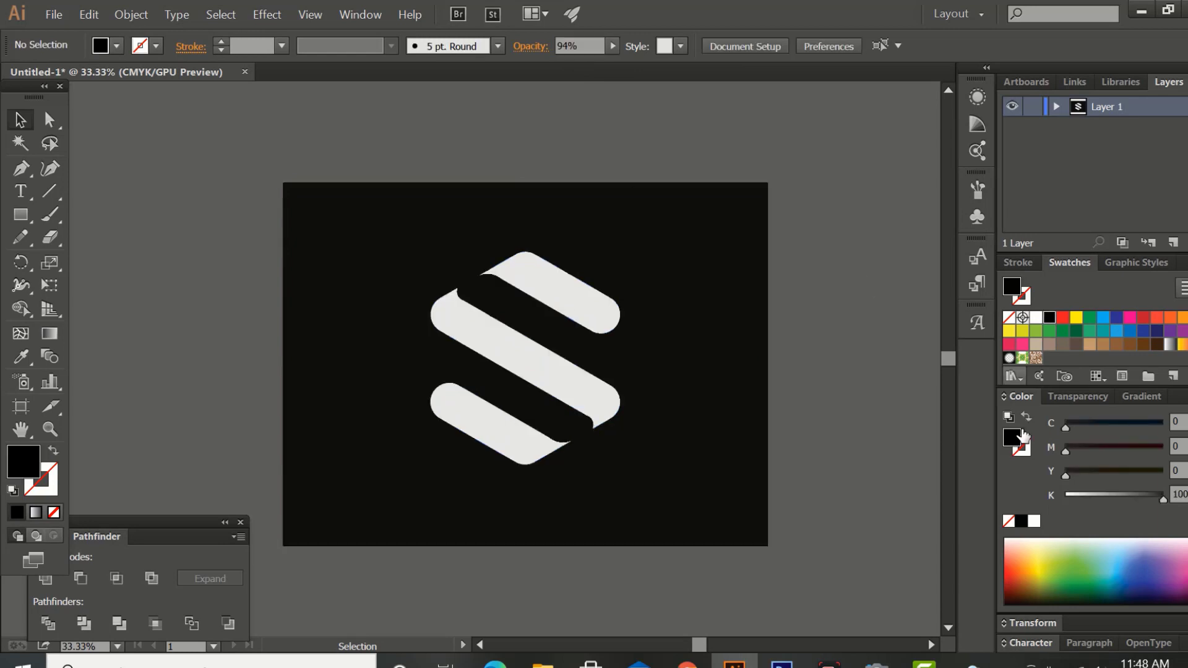